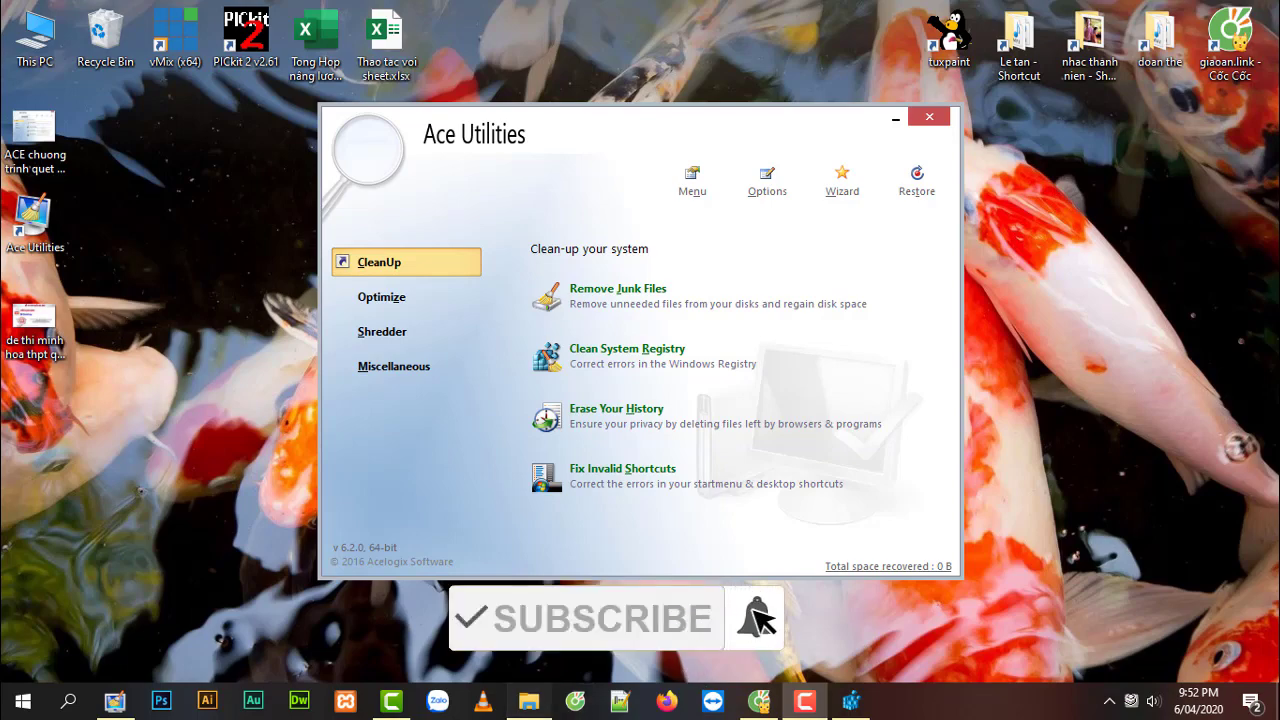
# - Switch to File Explorer and look through the files and folders in the AppData\Local\Temp folder, then minimize the window
pyautogui.click(529, 700)
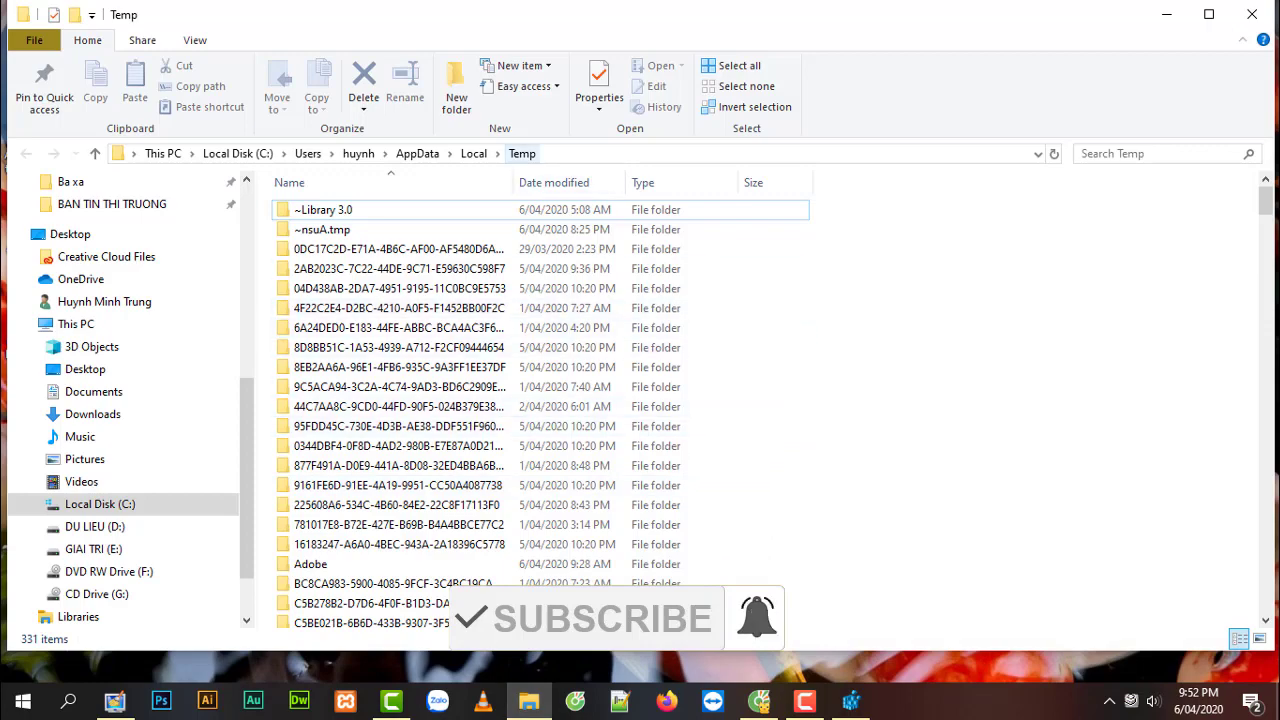
pyautogui.scroll(-15, 540, 400)
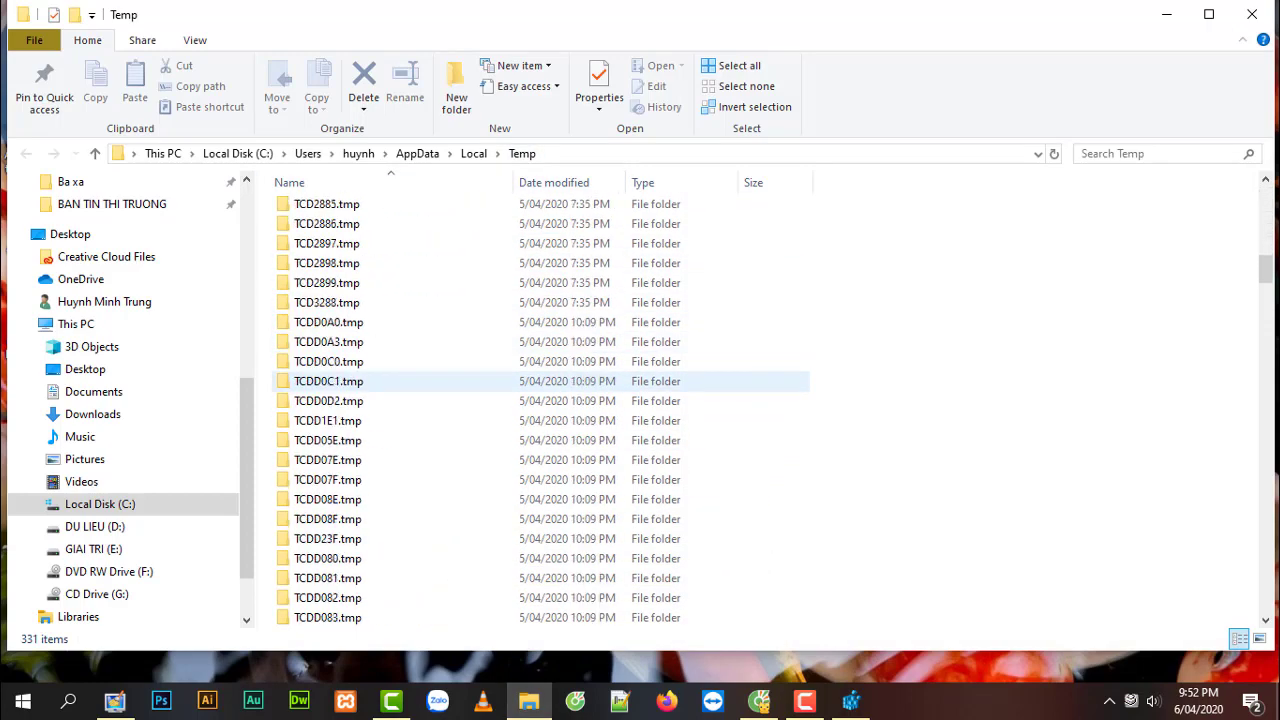
pyautogui.scroll(-20, 540, 400)
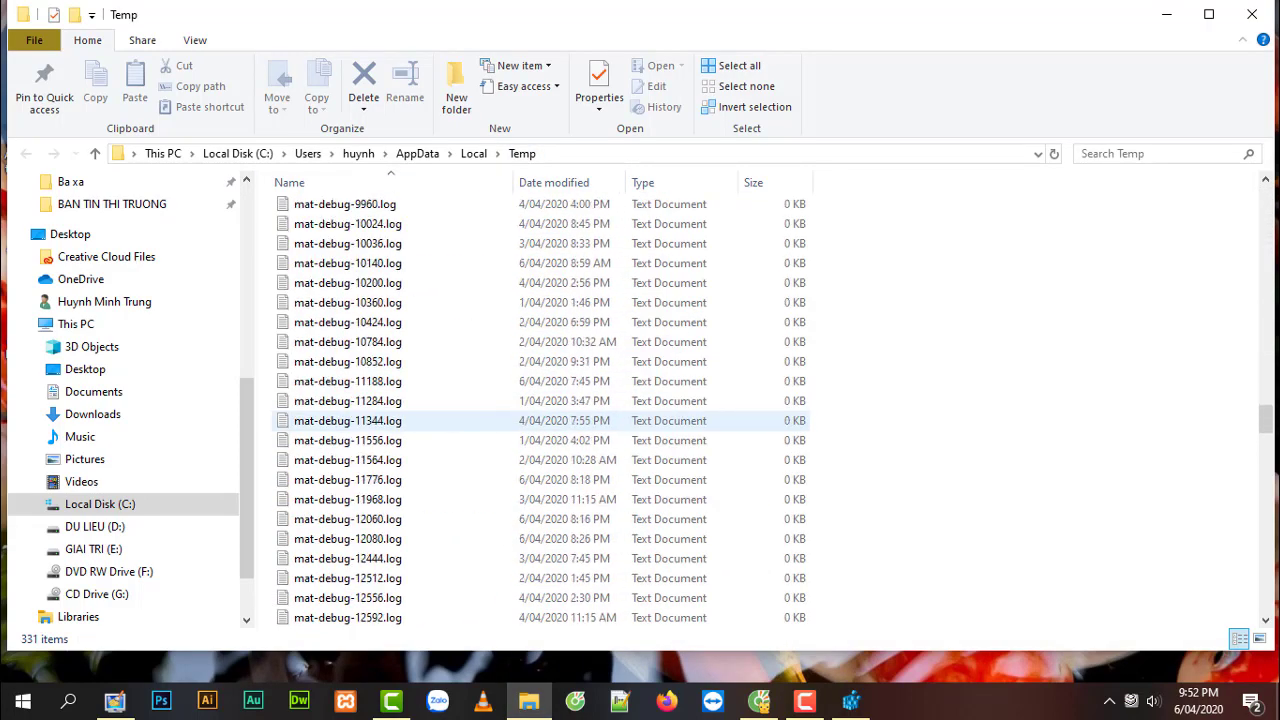
pyautogui.scroll(-20, 540, 420)
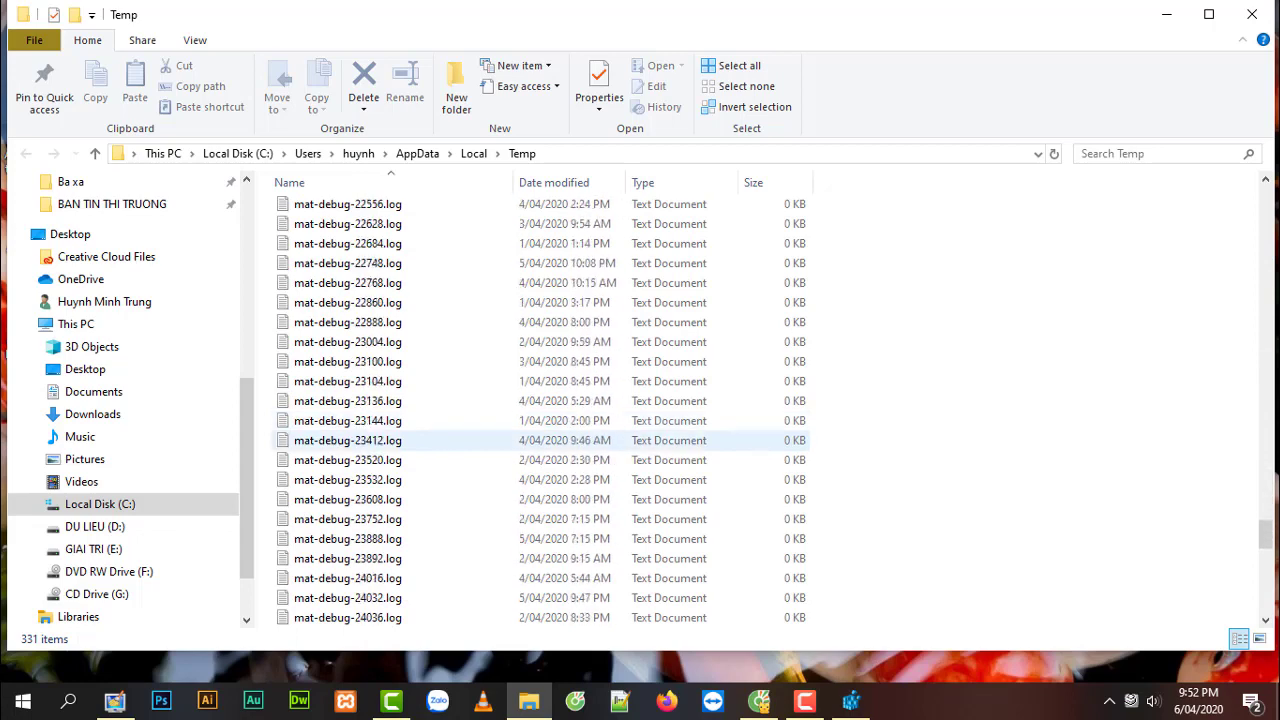
pyautogui.scroll(-15, 540, 500)
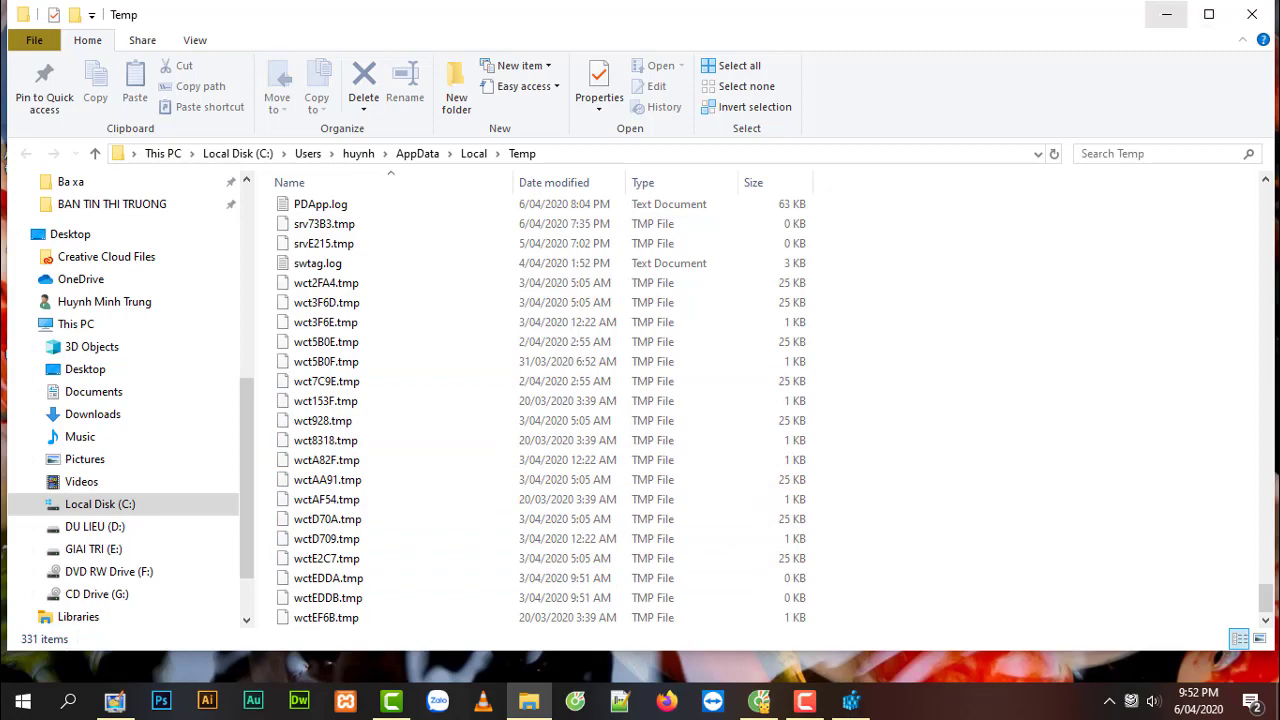
pyautogui.scroll(5, 540, 410)
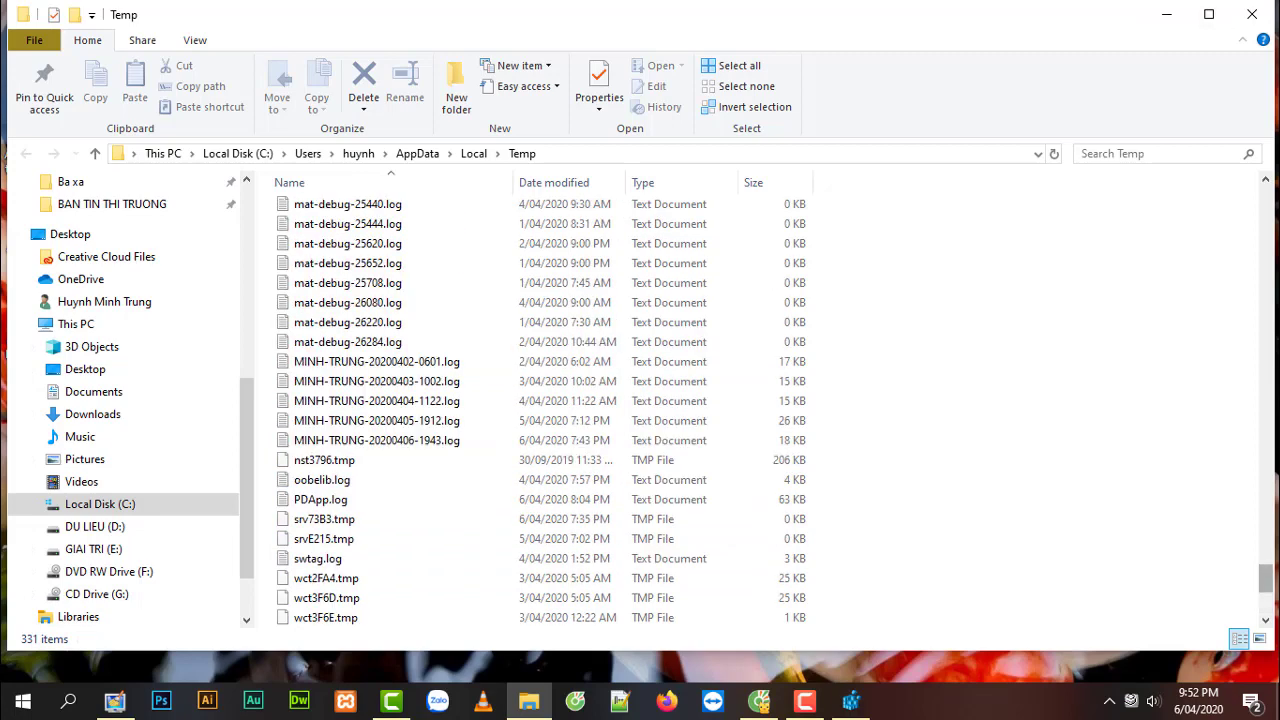
pyautogui.moveTo(1265, 578); pyautogui.dragTo(1265, 200)
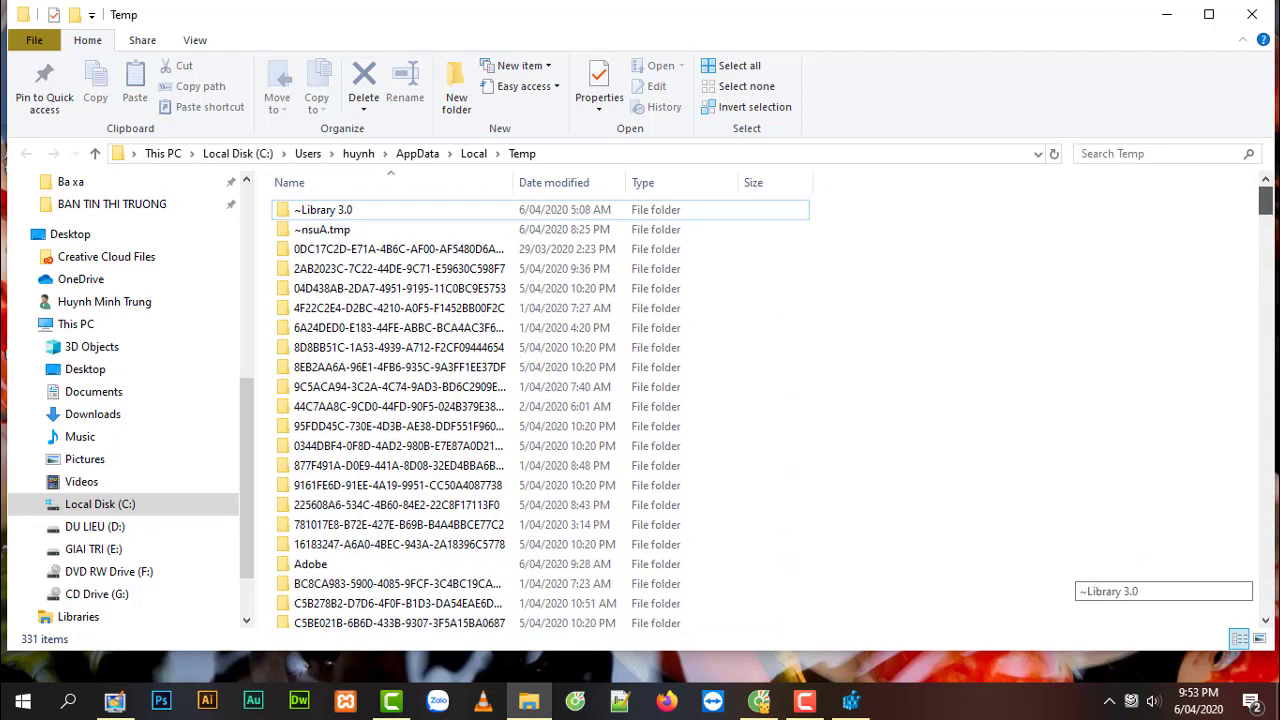
pyautogui.scroll(-6, 540, 470)
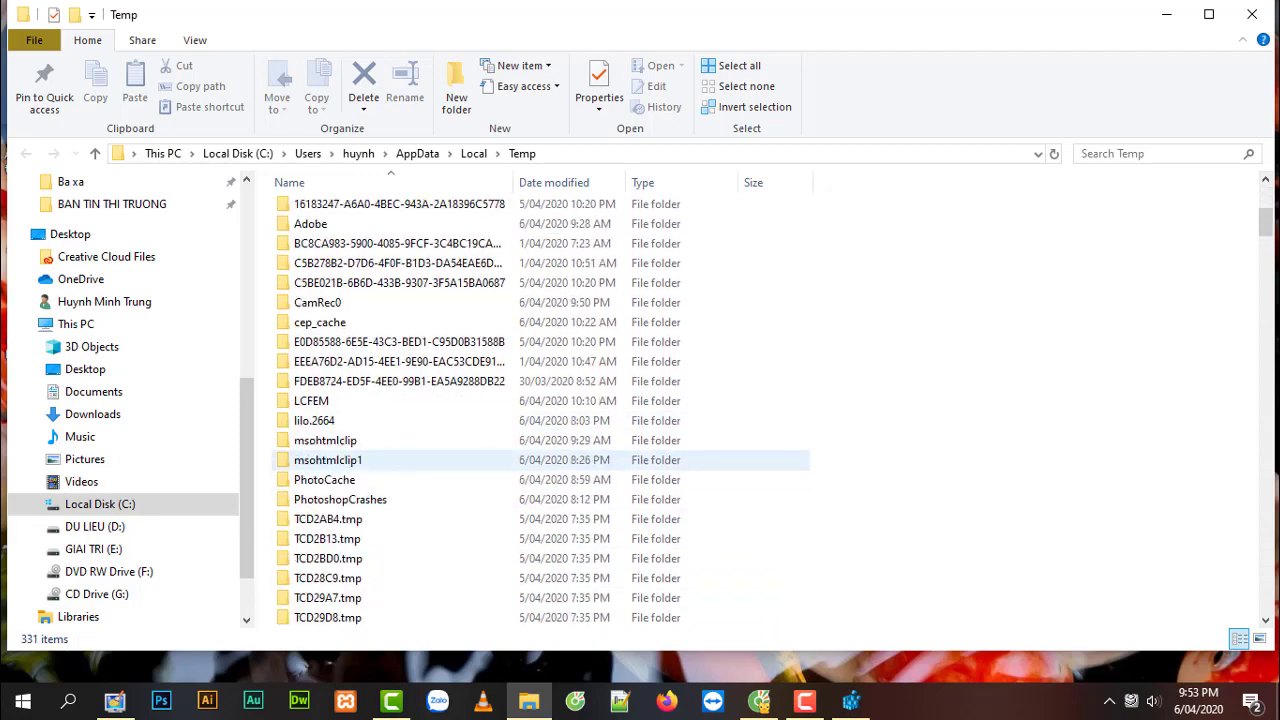
pyautogui.scroll(-5, 540, 465)
pyautogui.scroll(11, 540, 465)
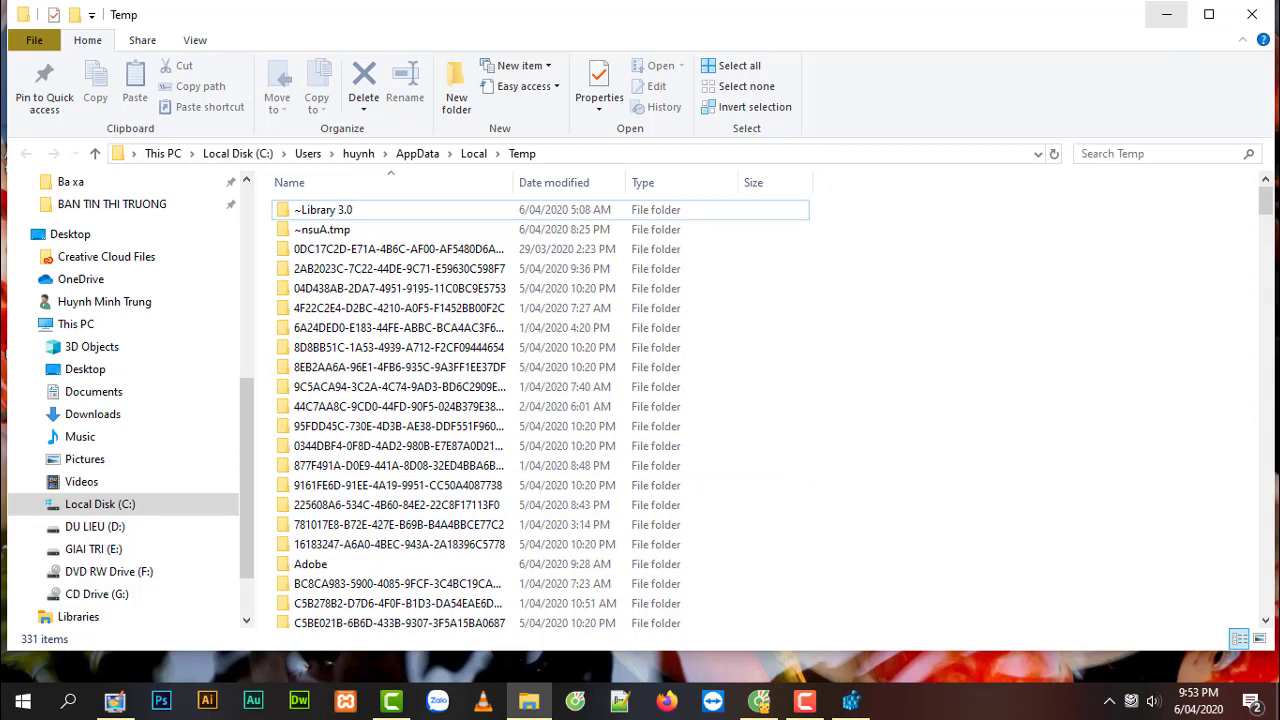
pyautogui.click(1166, 14)
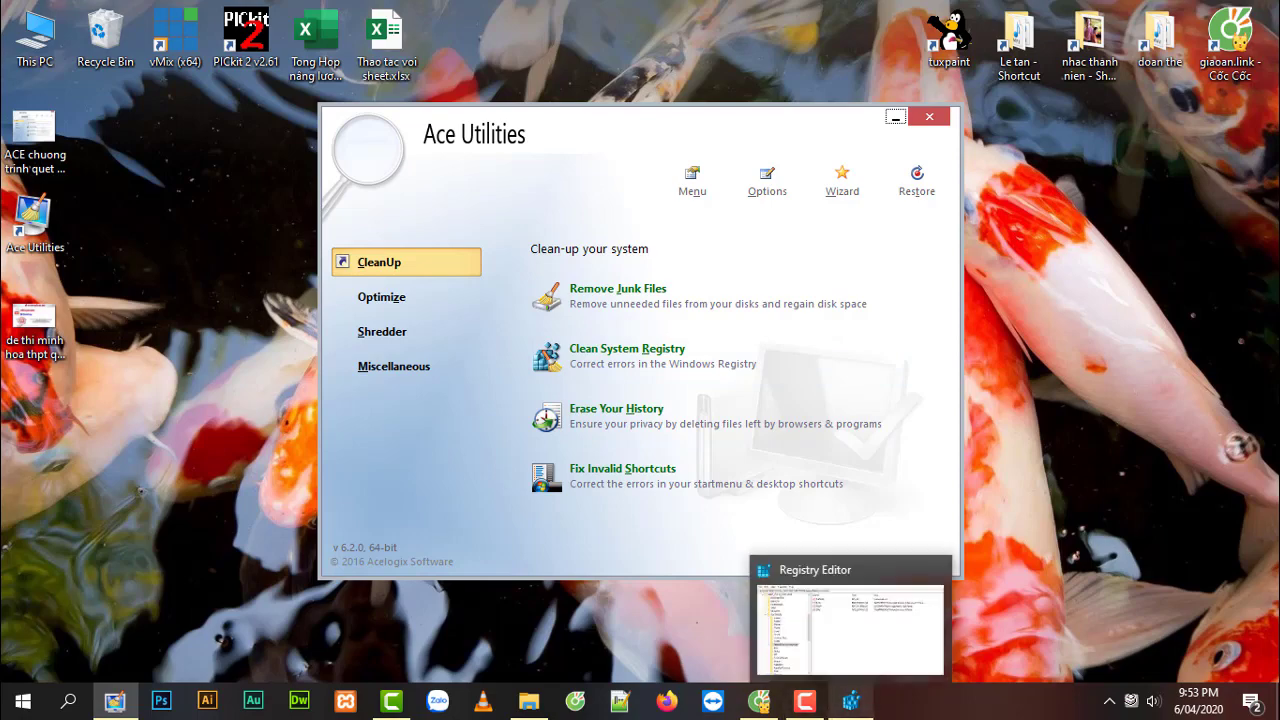
# - Switch to Registry Editor, maximize its window and widen the key tree pane
pyautogui.click(851, 700)
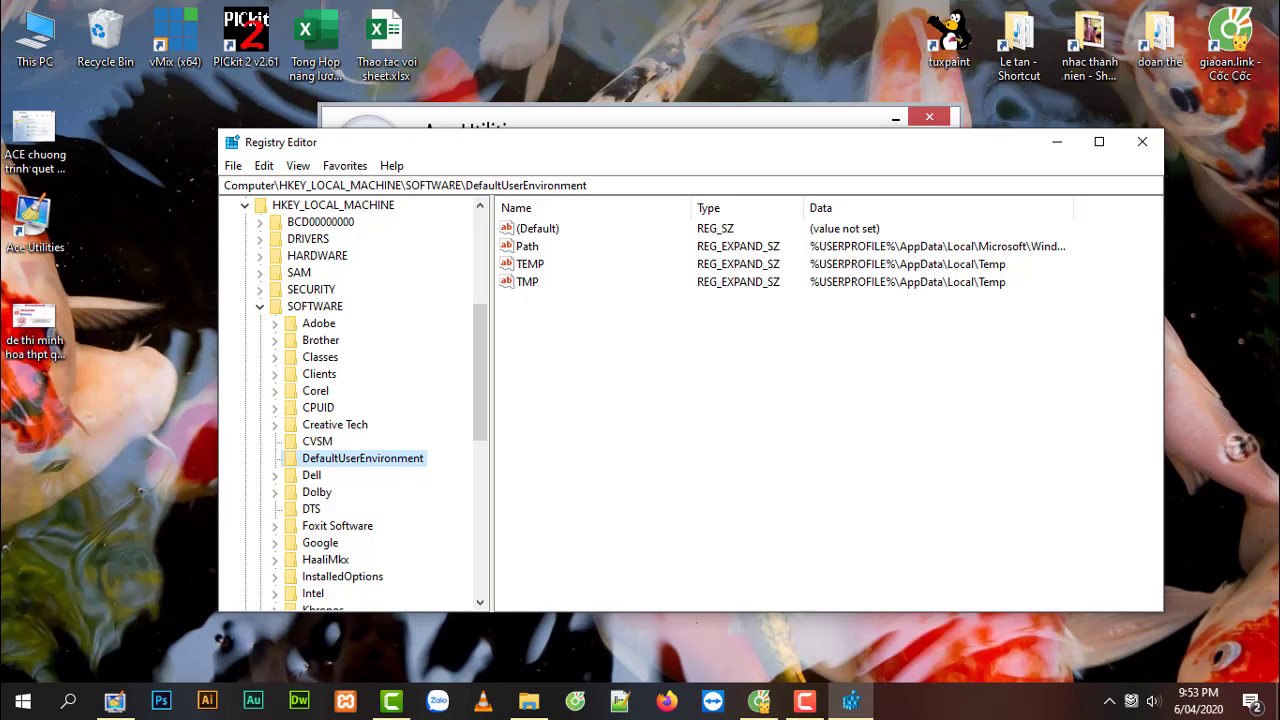
pyautogui.click(1099, 141)
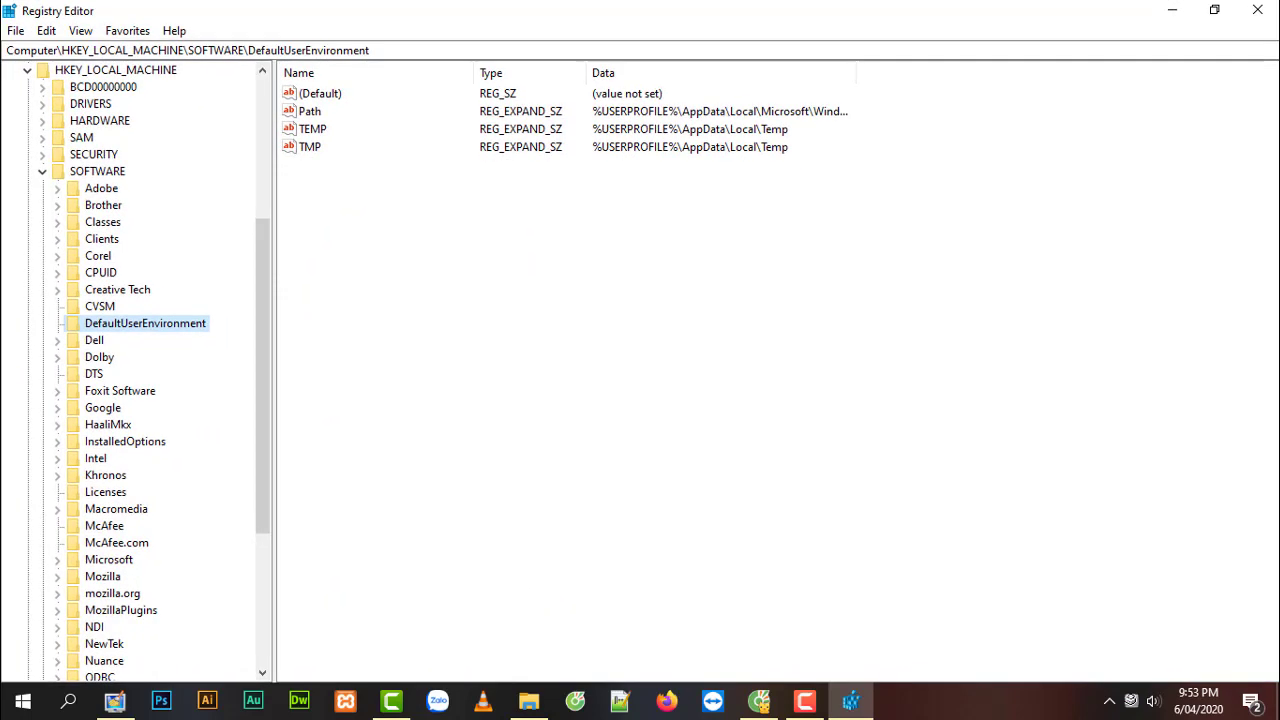
pyautogui.moveTo(273, 400); pyautogui.dragTo(311, 400)
pyautogui.scroll(2, 150, 370)
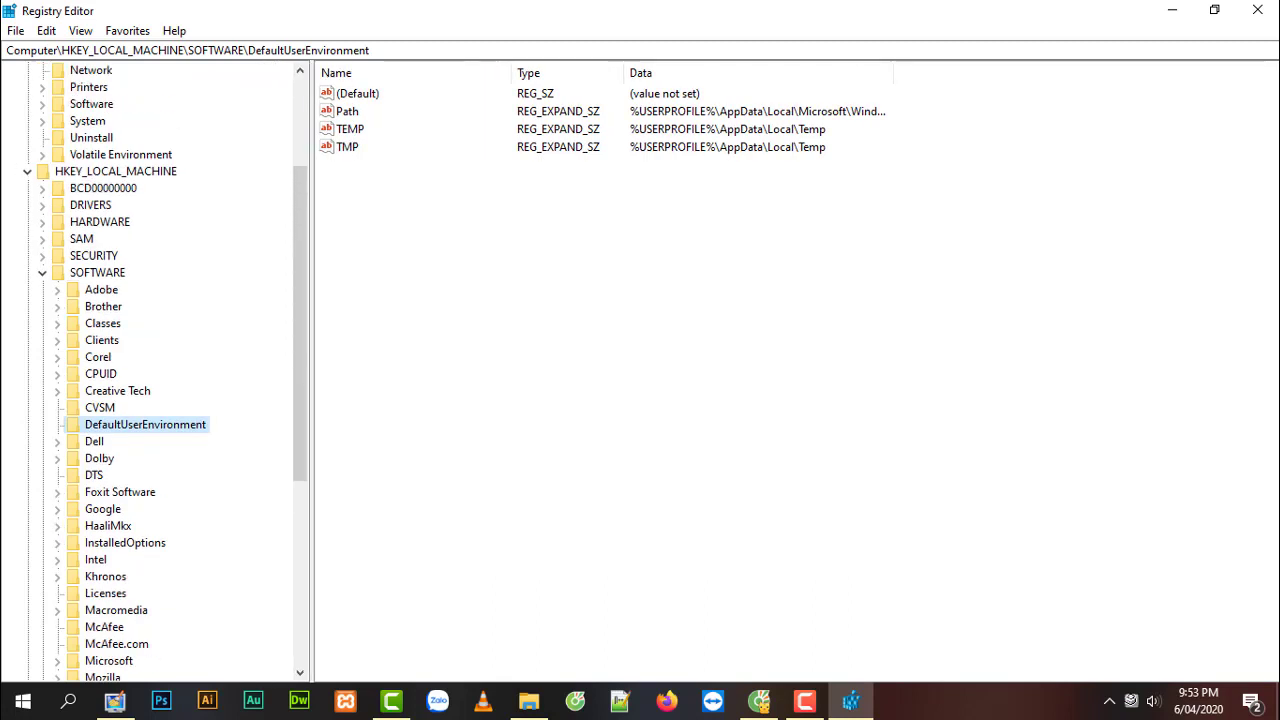
# - Examine the subkeys under HKEY_LOCAL_MACHINE\SOFTWARE, expanding Dell and Macromedia and viewing the FlashPlayerPlugin values
pyautogui.click(97, 272)
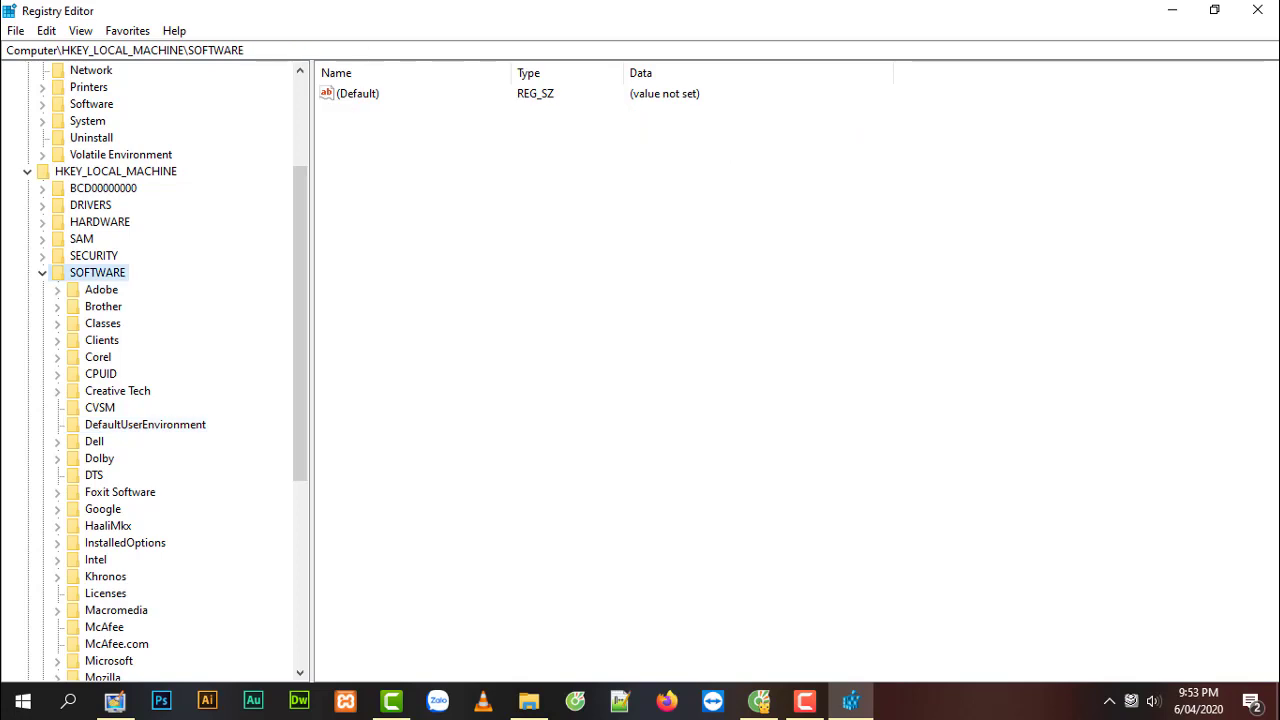
pyautogui.click(100, 373)
pyautogui.click(94, 441)
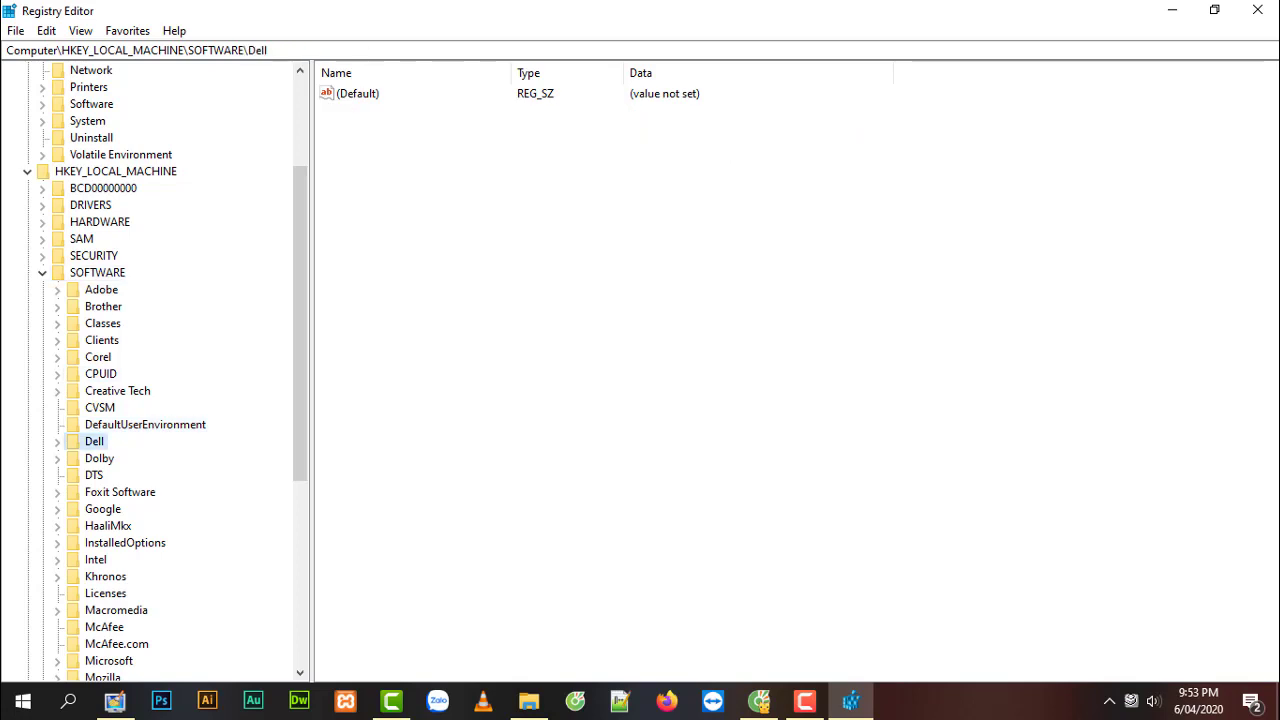
pyautogui.press('Right')
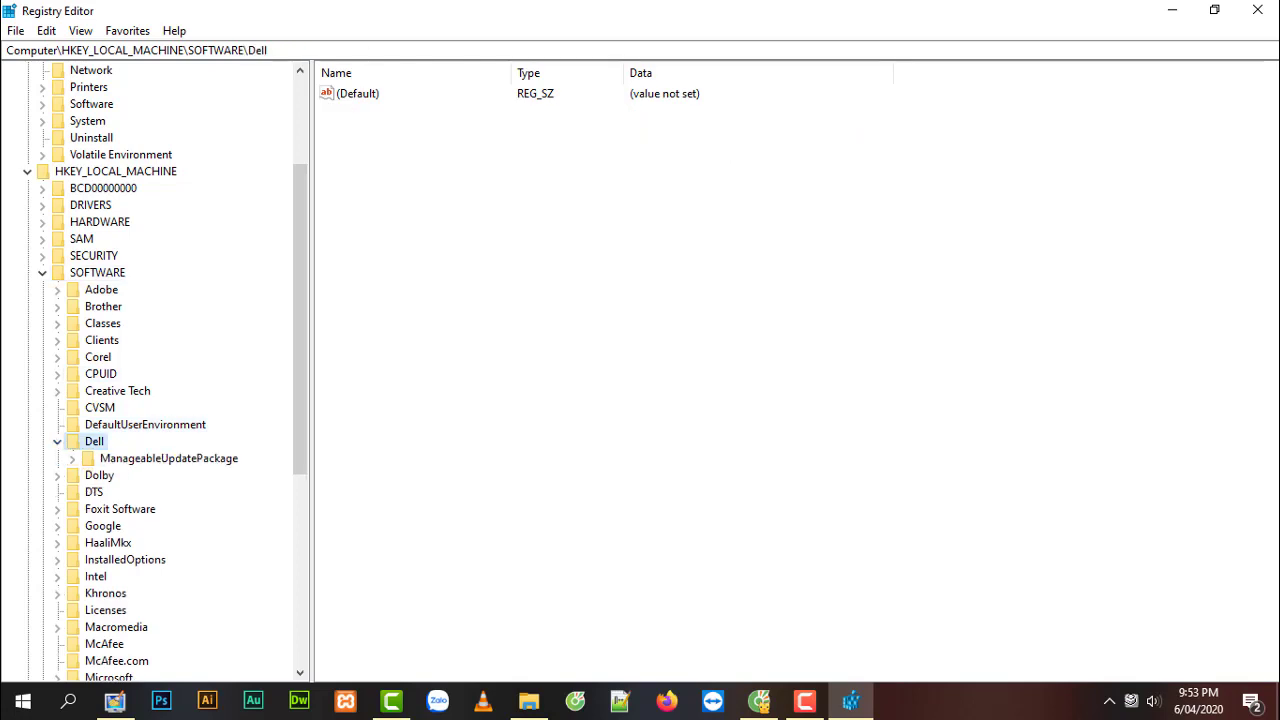
pyautogui.press('Right')
pyautogui.scroll(-2, 150, 370)
pyautogui.click(116, 525)
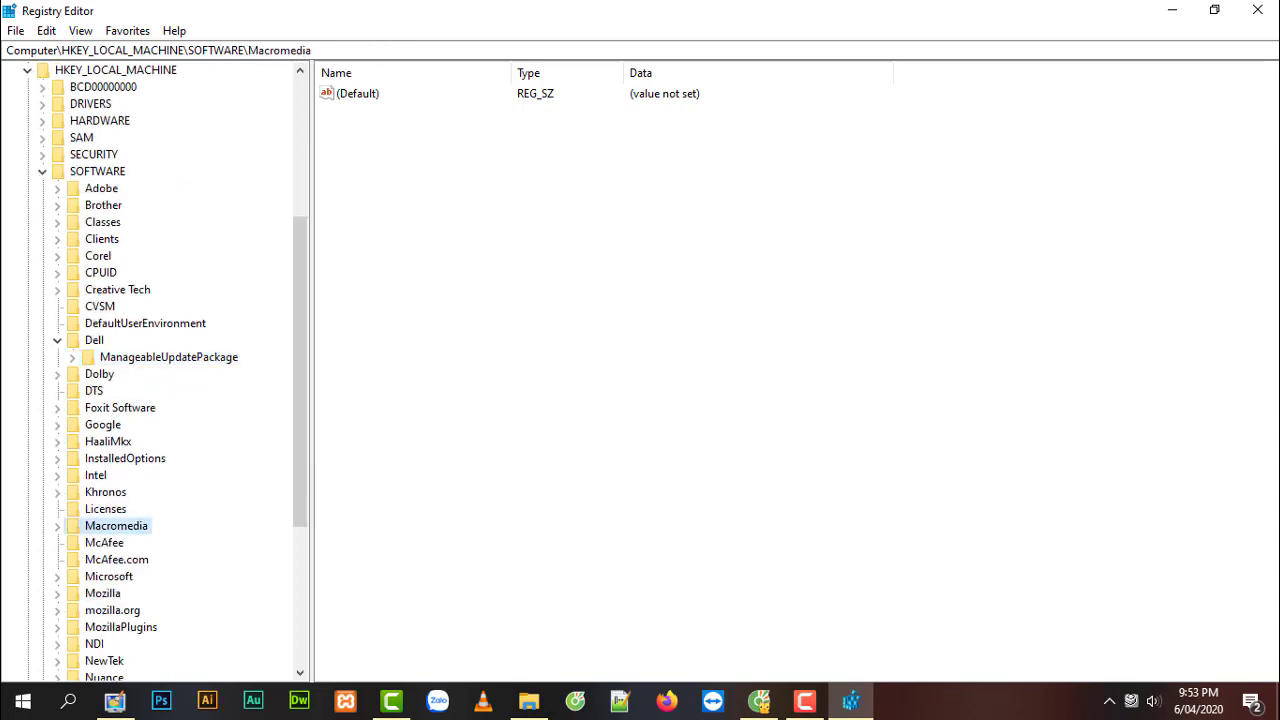
pyautogui.press('Right')
pyautogui.press('Right')
pyautogui.click(143, 576)
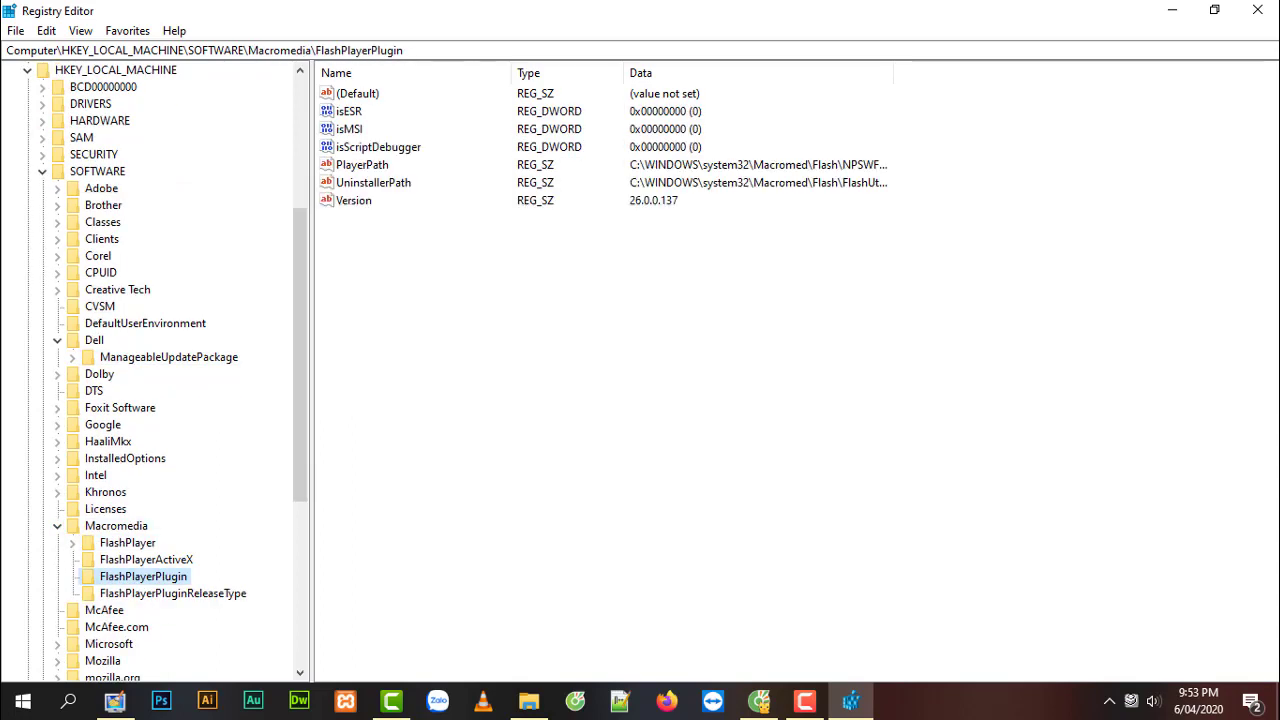
# - Collapse the Macromedia and SOFTWARE keys in the registry tree and minimize Registry Editor
pyautogui.press('Left')
pyautogui.press('Left')
pyautogui.press('Left')
pyautogui.press('Left')
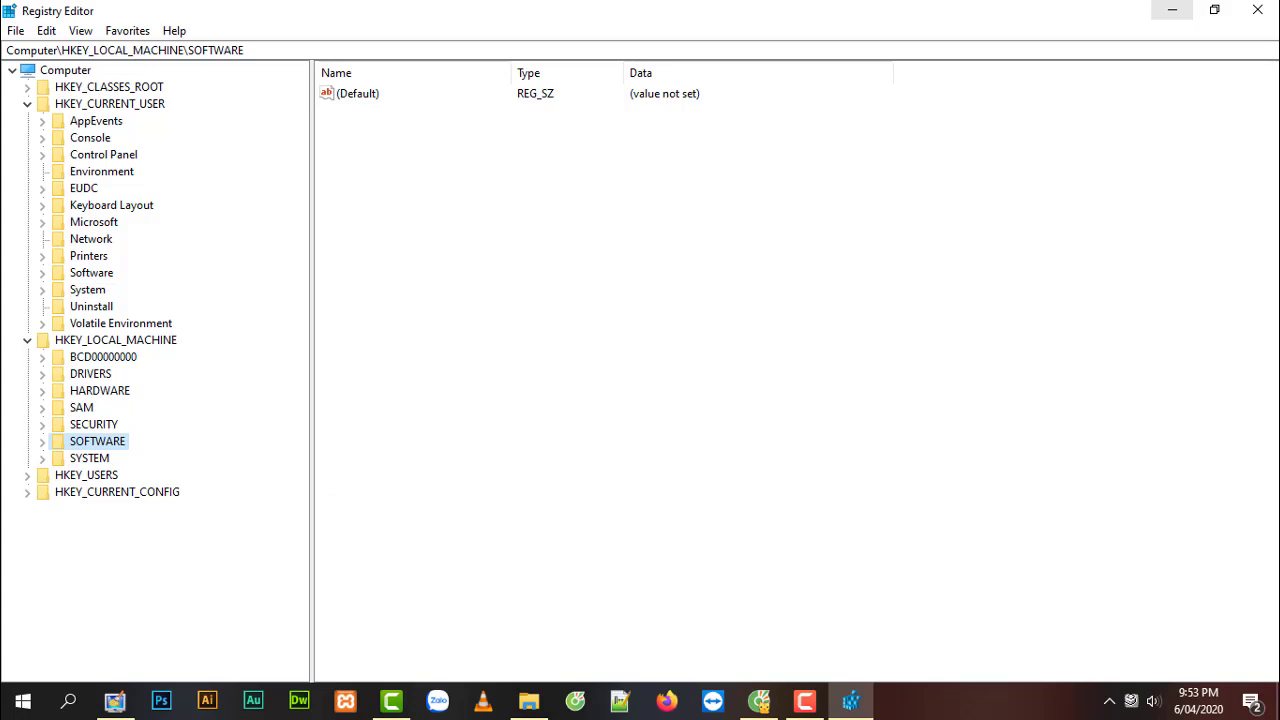
pyautogui.click(1172, 10)
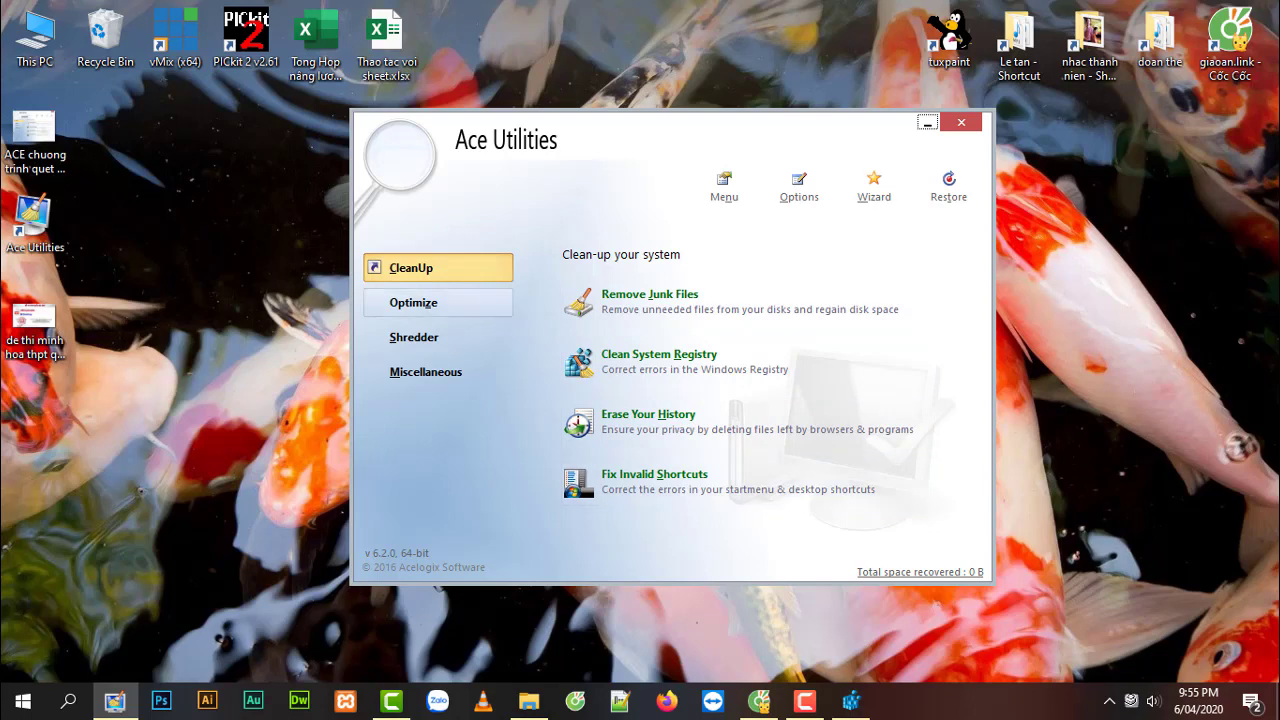
# - Look through the Optimize, Shredder and Miscellaneous tool categories and return to the CleanUp tools
pyautogui.click(413, 302)
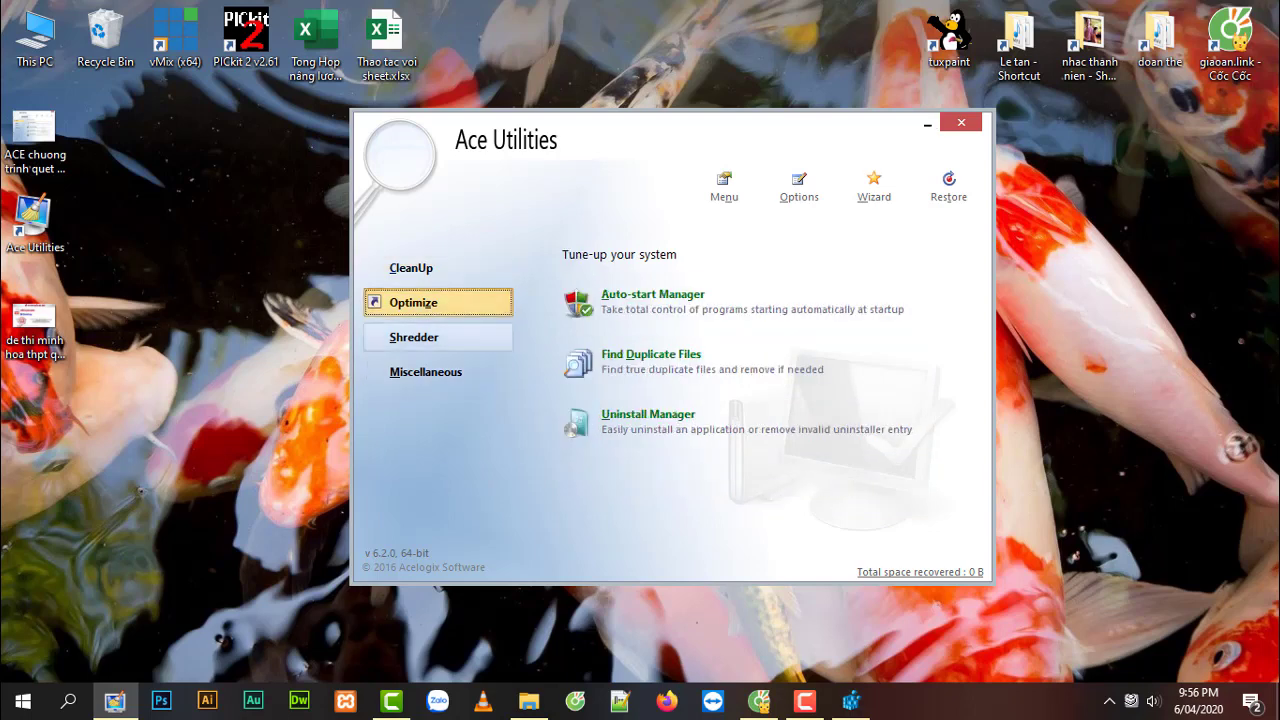
pyautogui.click(413, 337)
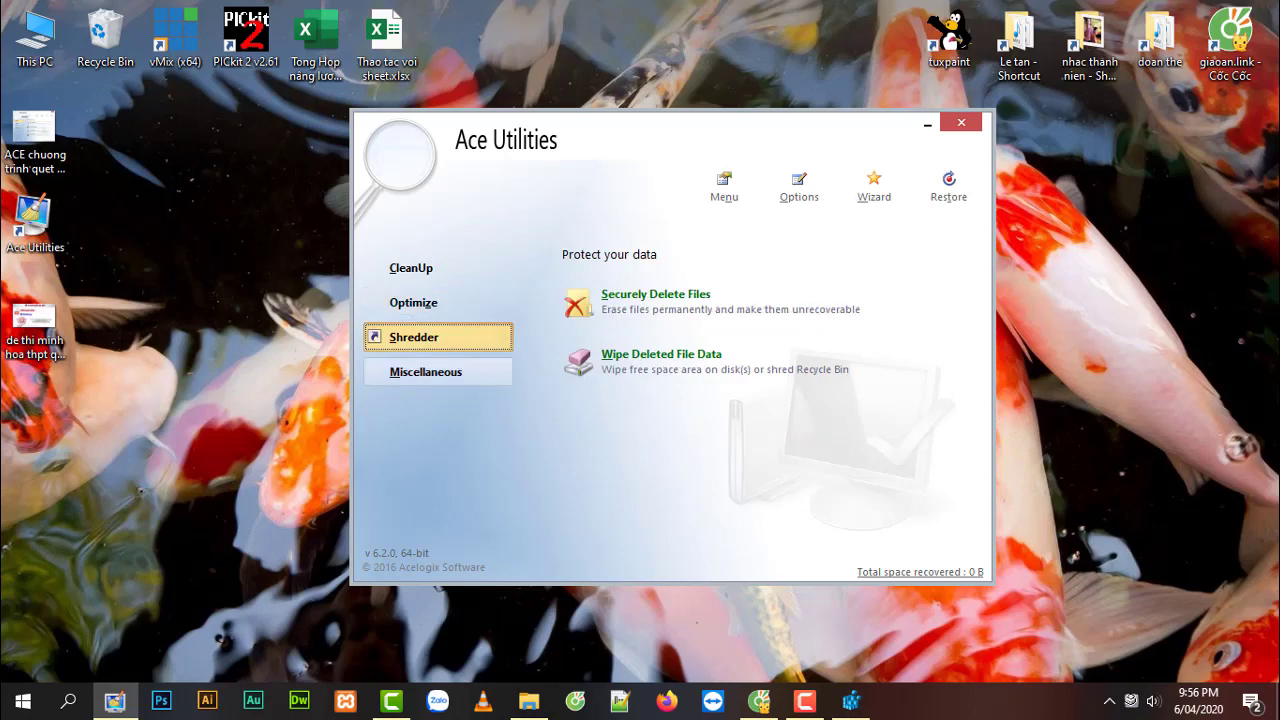
pyautogui.click(425, 371)
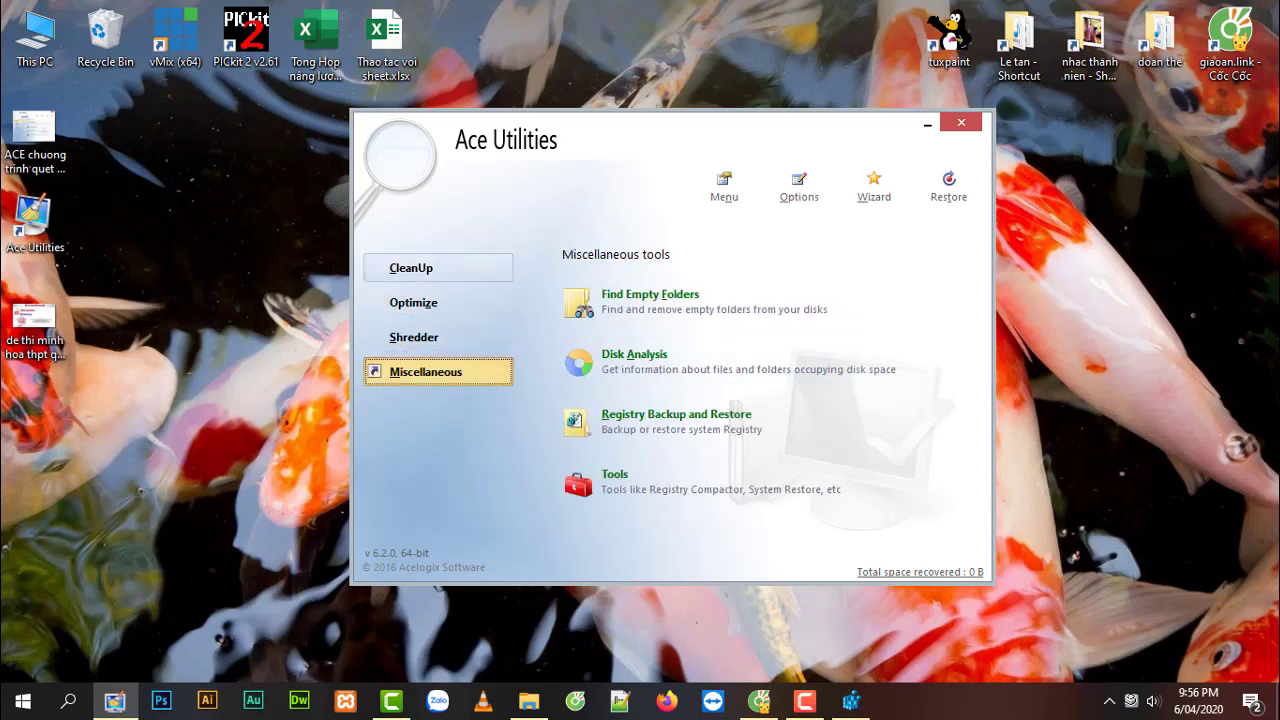
pyautogui.click(411, 267)
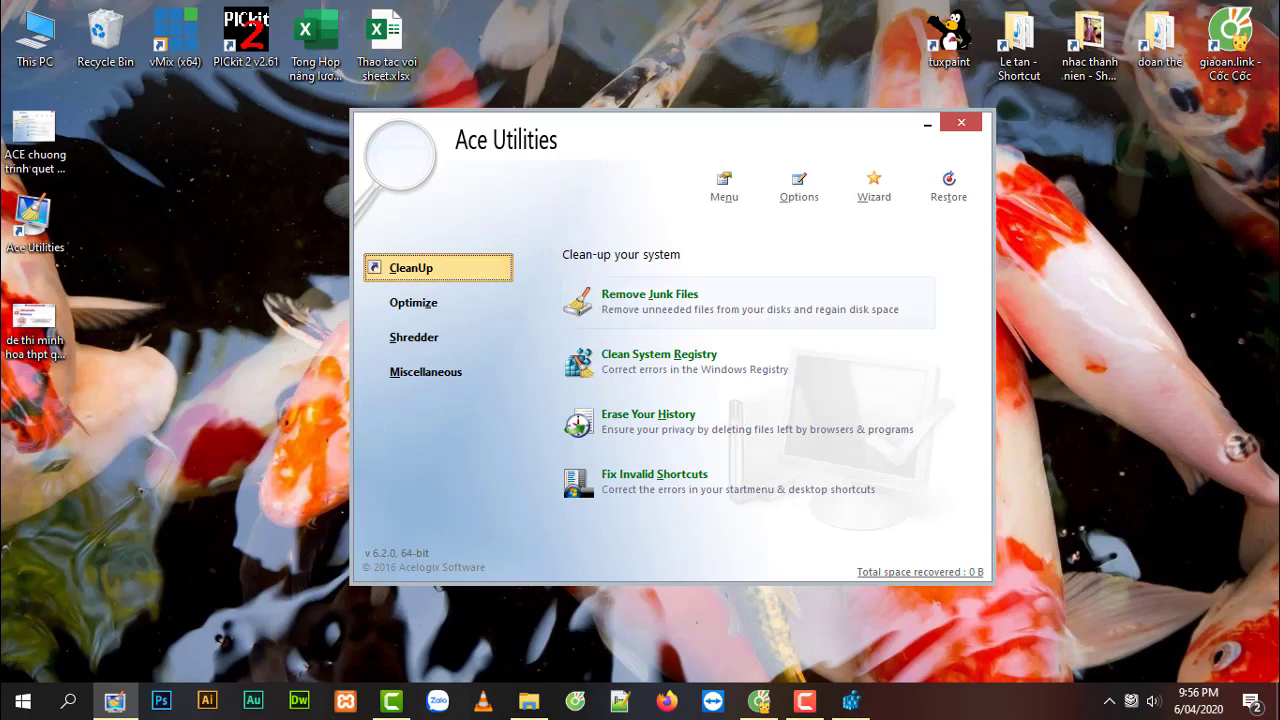
# - Run a Remove Junk Files scan with only the DU LIEU (D:) drive selected and delete all the files found
pyautogui.click(650, 300)
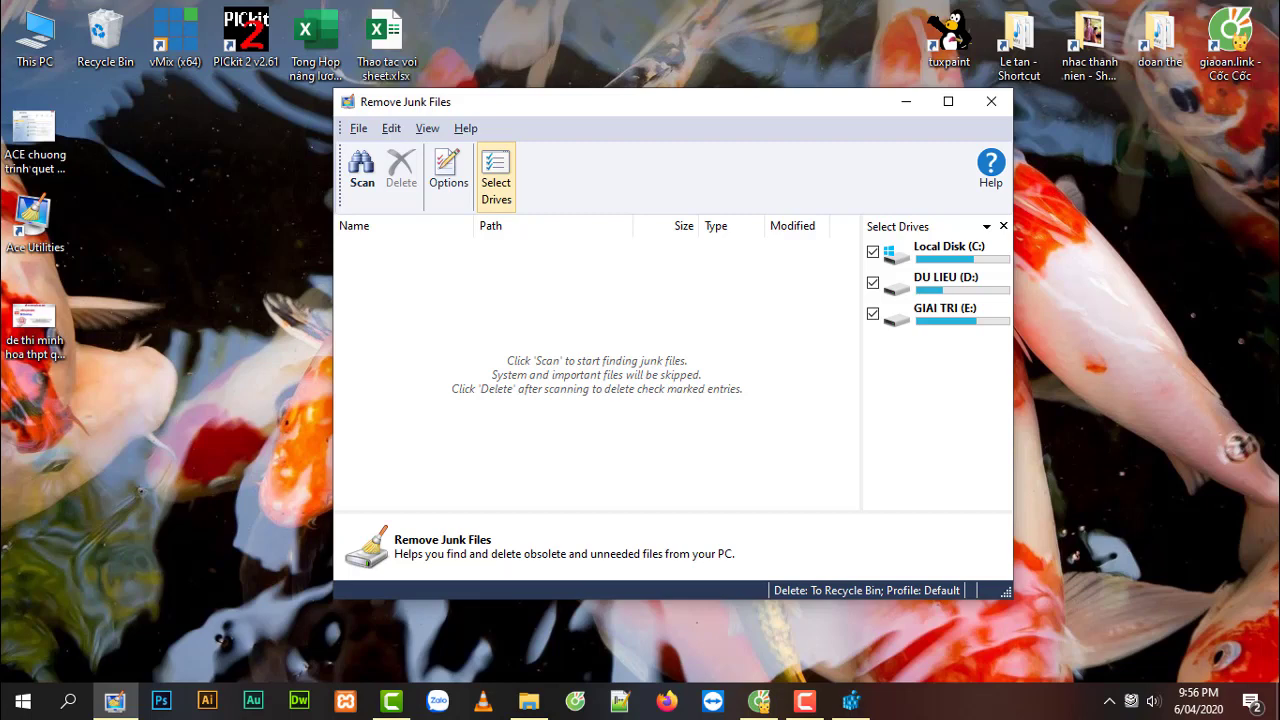
pyautogui.click(873, 252)
pyautogui.click(873, 314)
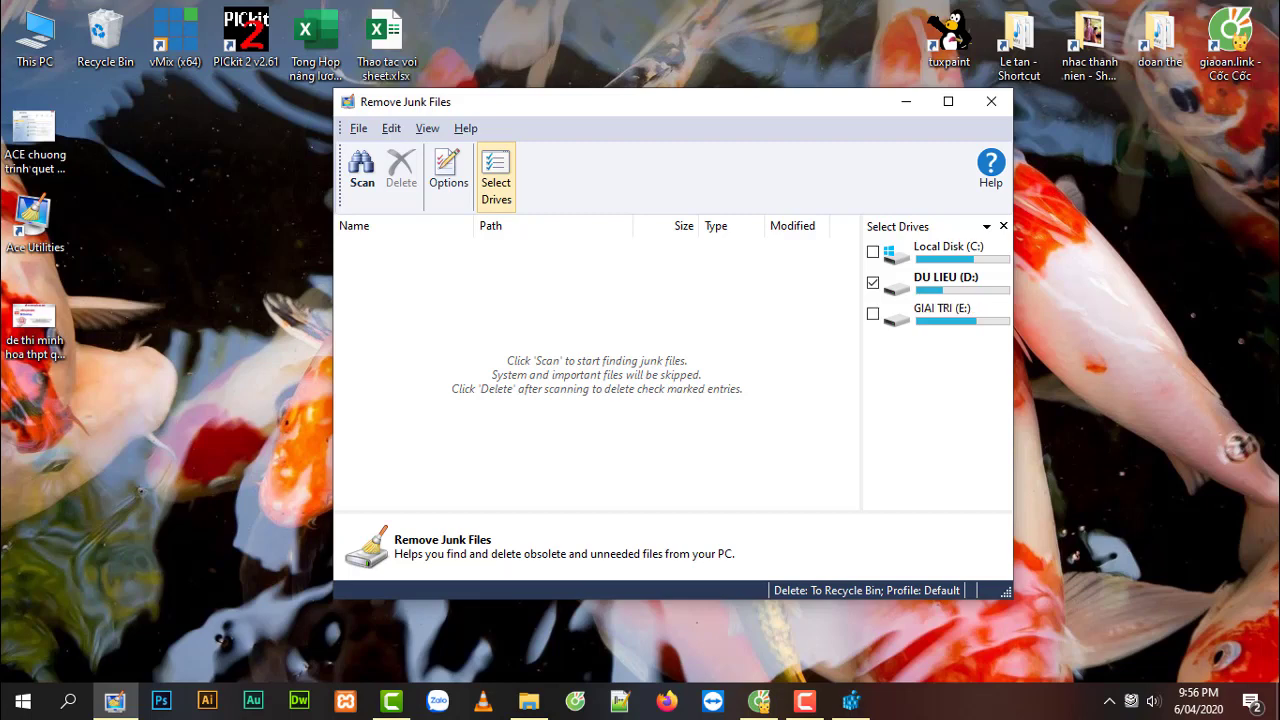
pyautogui.click(362, 170)
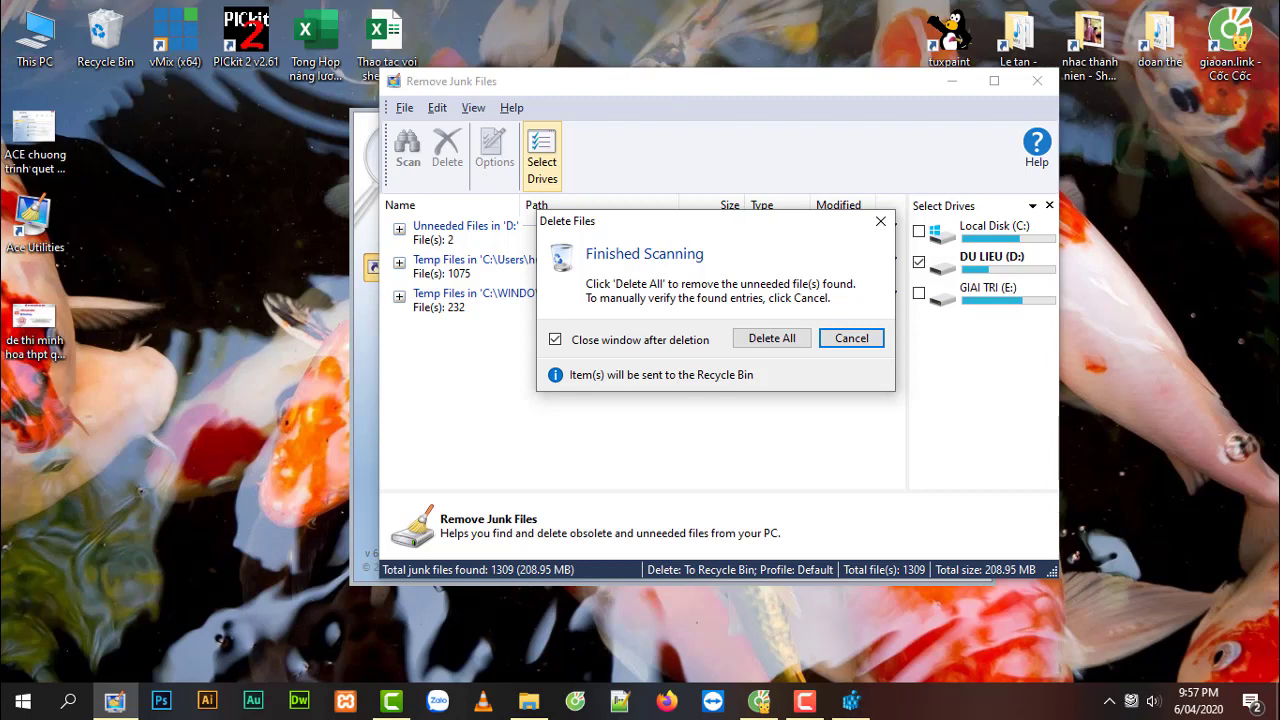
pyautogui.moveTo(620, 221); pyautogui.dragTo(772, 285)
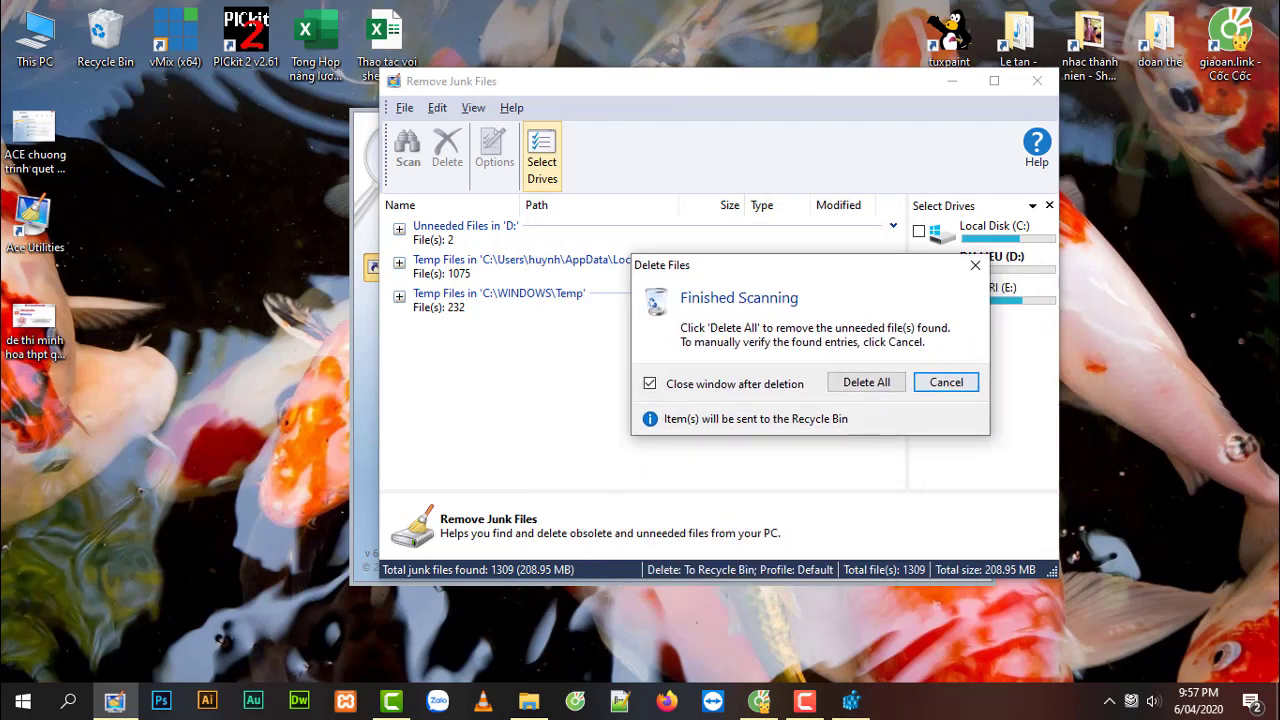
pyautogui.click(923, 401)
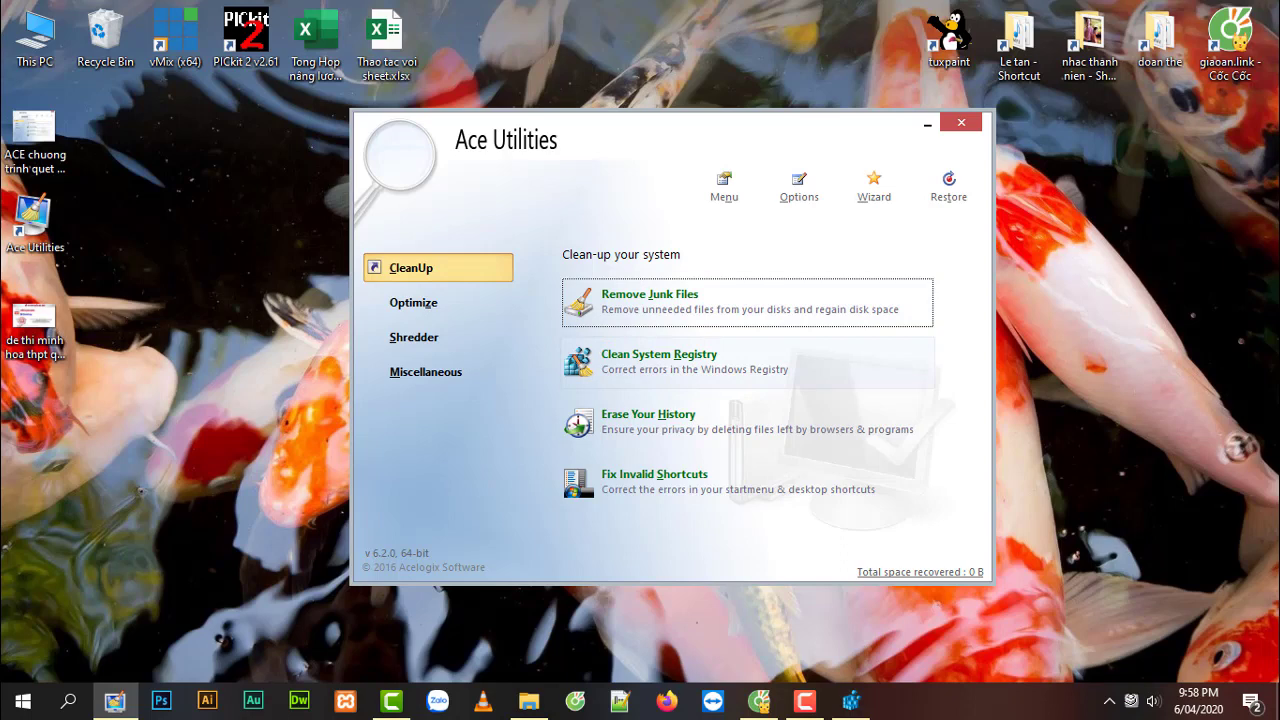
# - Scan the system registry for invalid entries using the default scan options
pyautogui.click(659, 361)
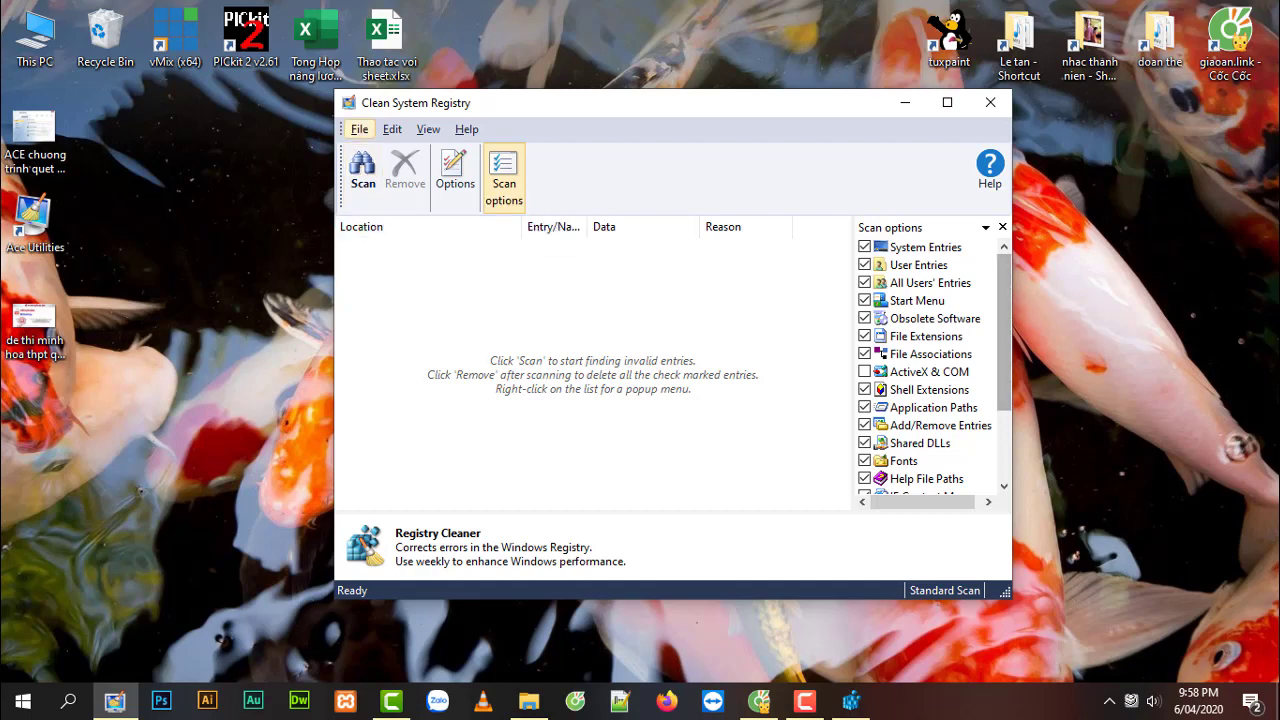
pyautogui.click(363, 170)
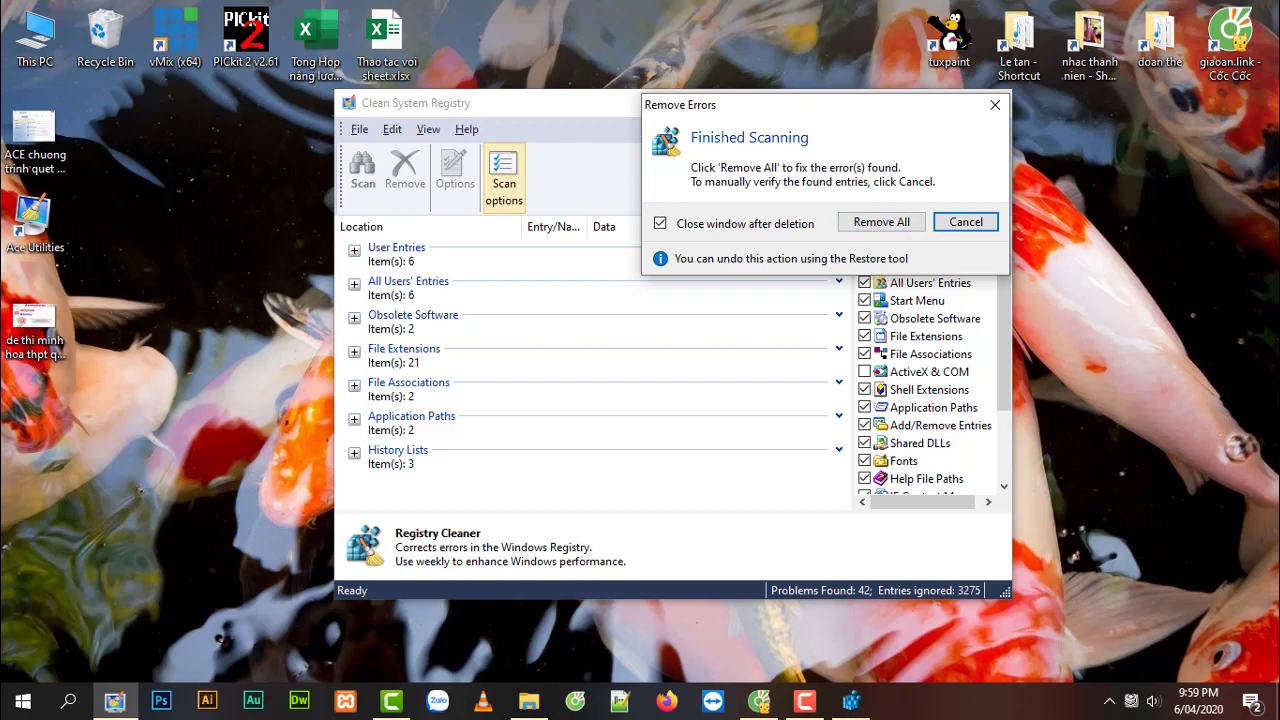
# - Open Windows Security to view the device's protection overview, then close it
pyautogui.click(1109, 700)
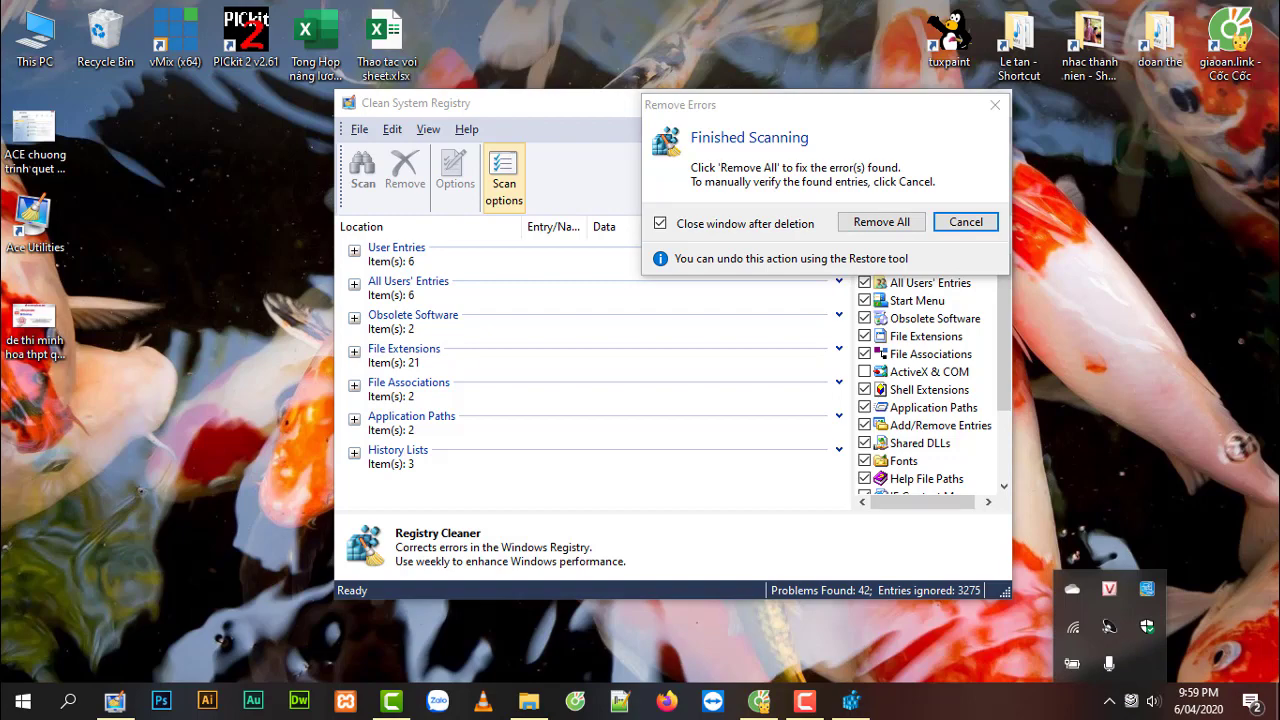
pyautogui.click(1147, 626)
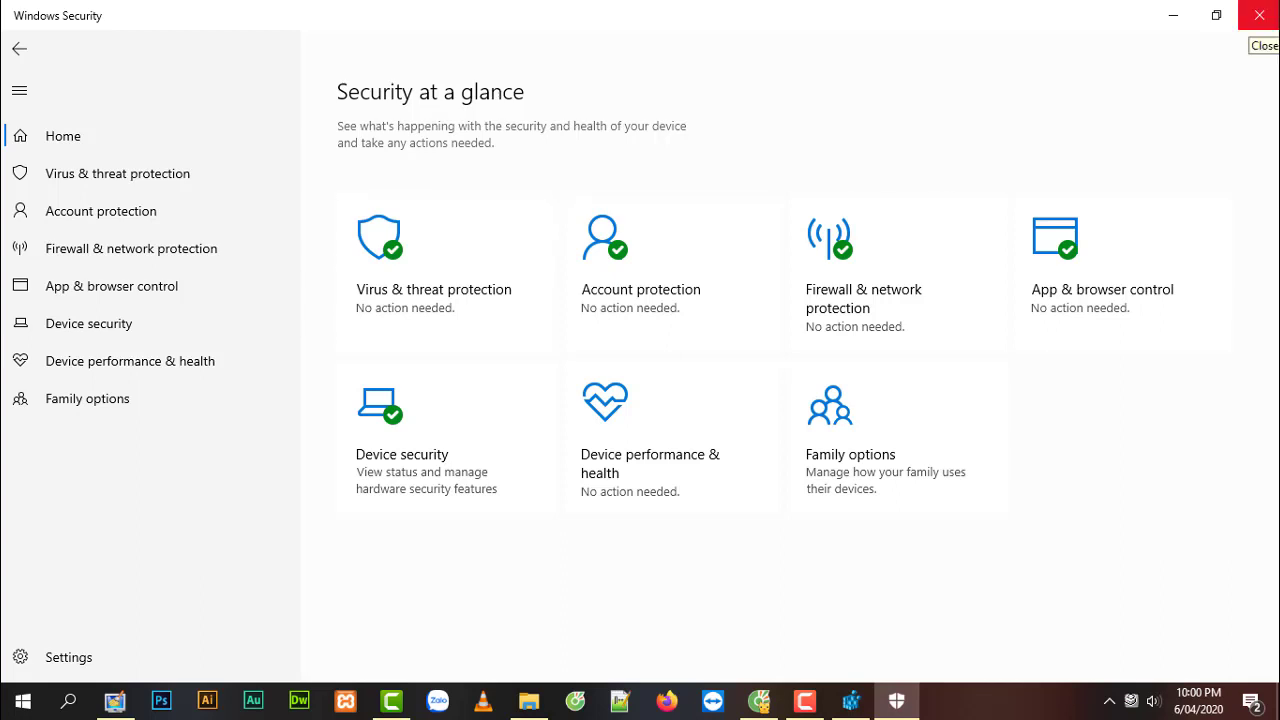
pyautogui.click(1258, 15)
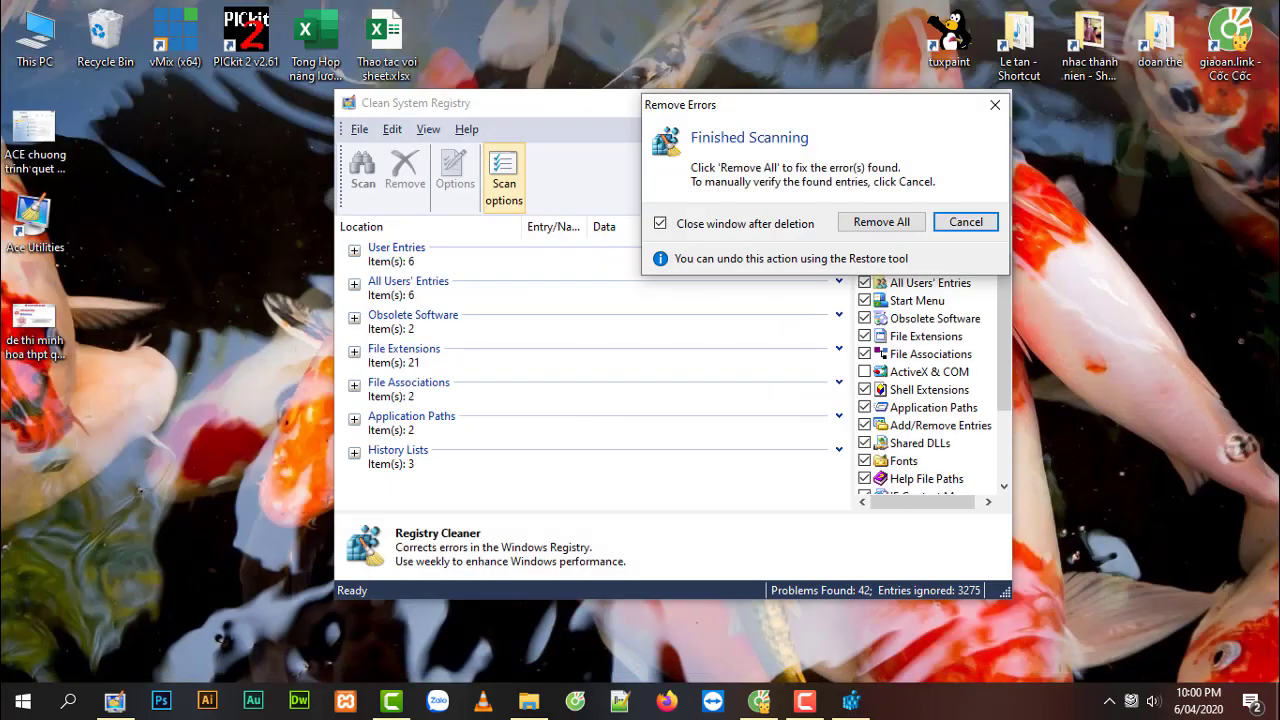
# - Remove all the registry errors found by the scan, closing the Clean System Registry window after deletion
pyautogui.moveTo(720, 104); pyautogui.dragTo(768, 145)
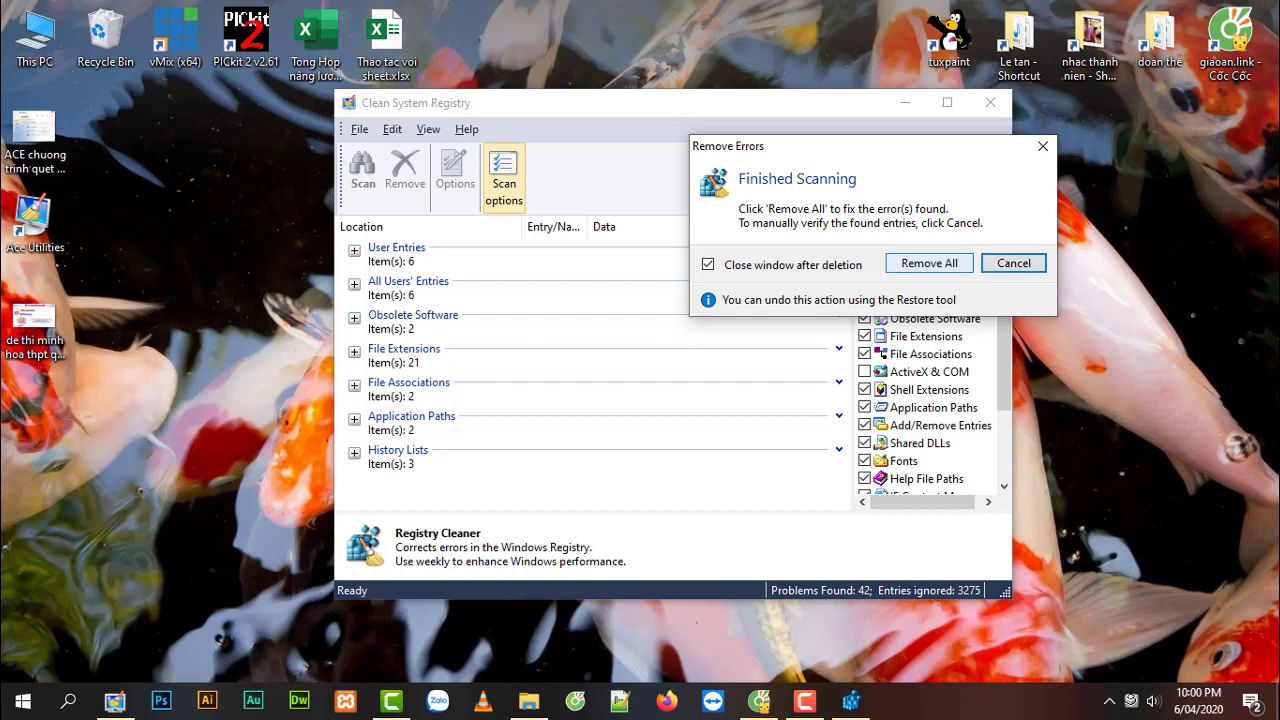
pyautogui.click(929, 263)
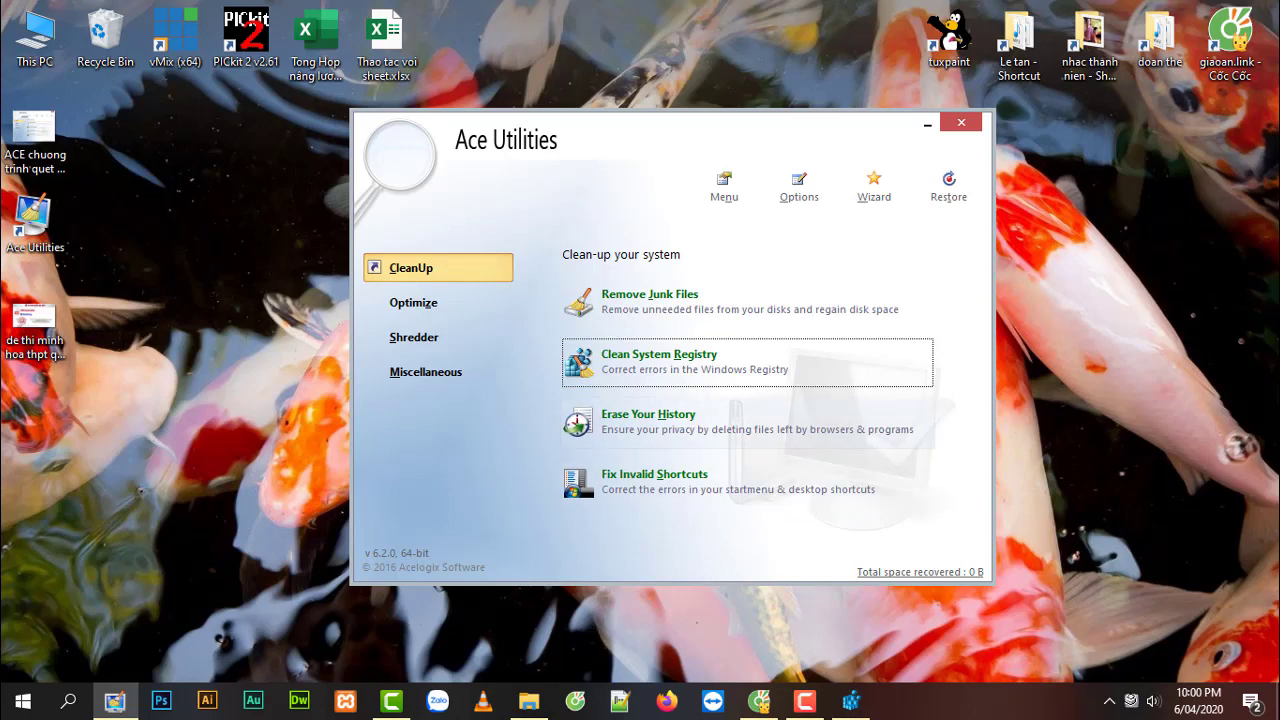
# - In Erase Your History, unmark Chrome and Firefox and erase the Start Menu history using its marked options
pyautogui.click(648, 414)
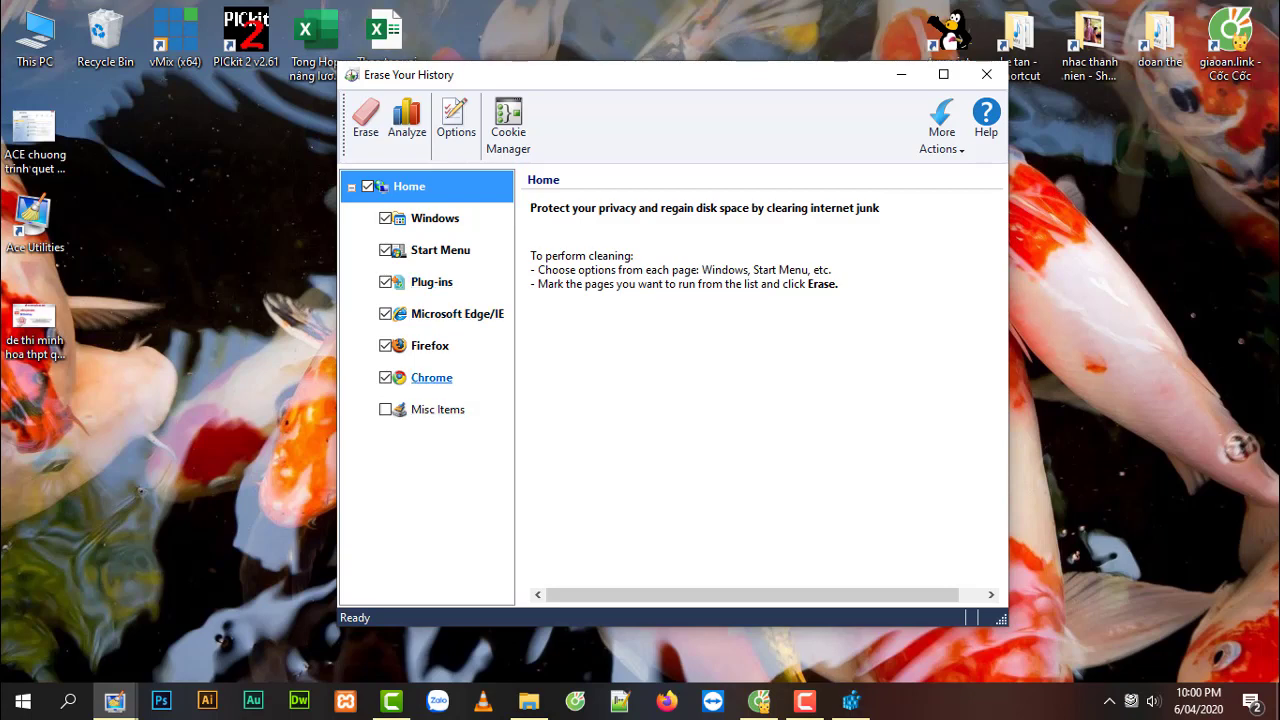
pyautogui.click(431, 377)
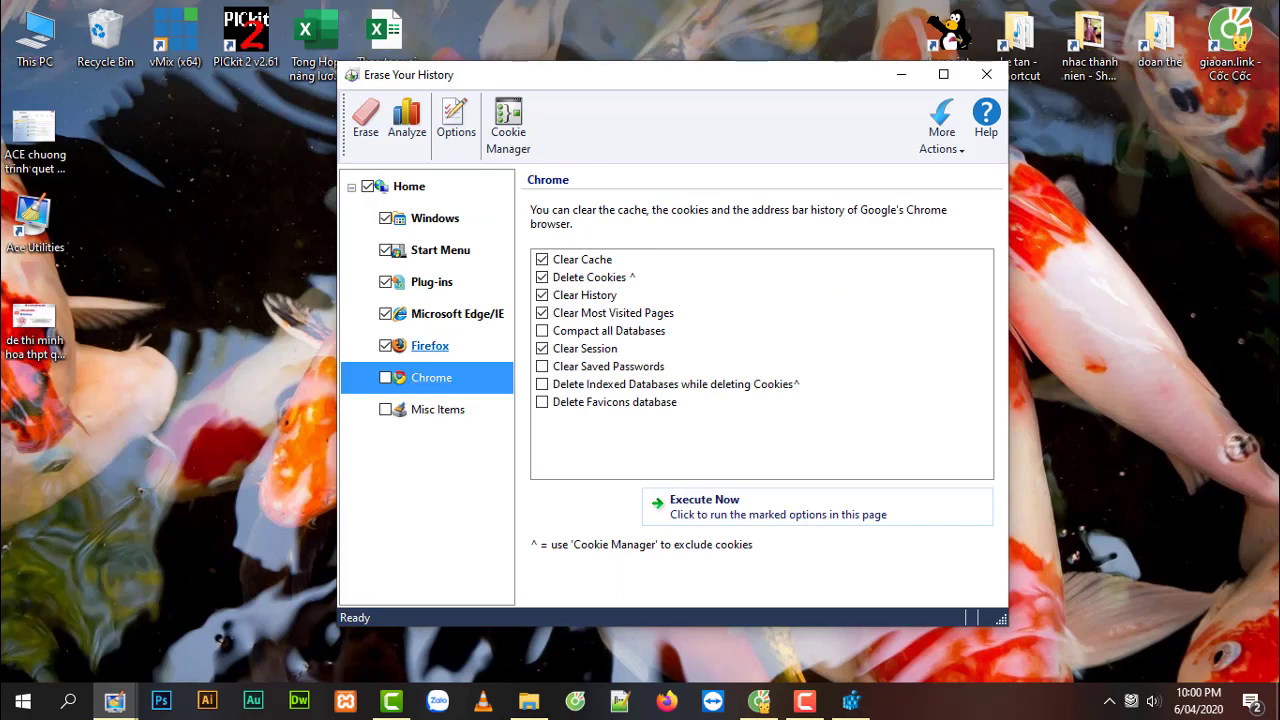
pyautogui.click(428, 345)
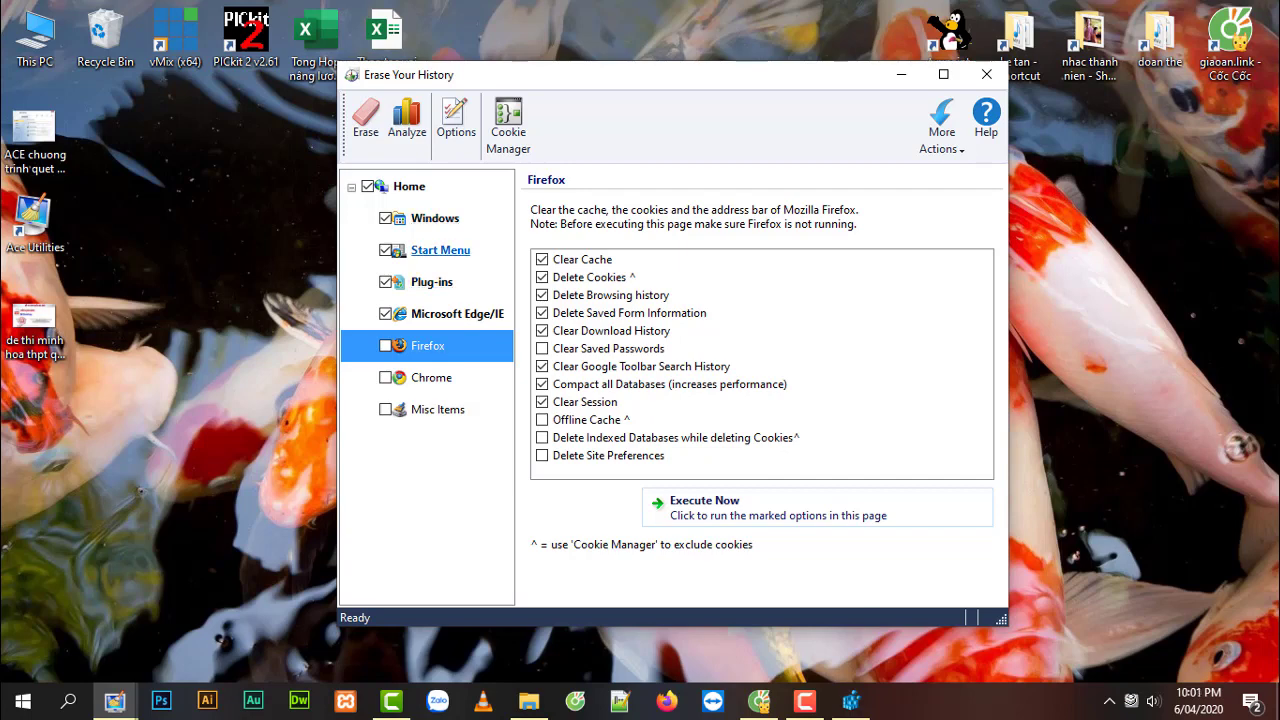
pyautogui.click(438, 250)
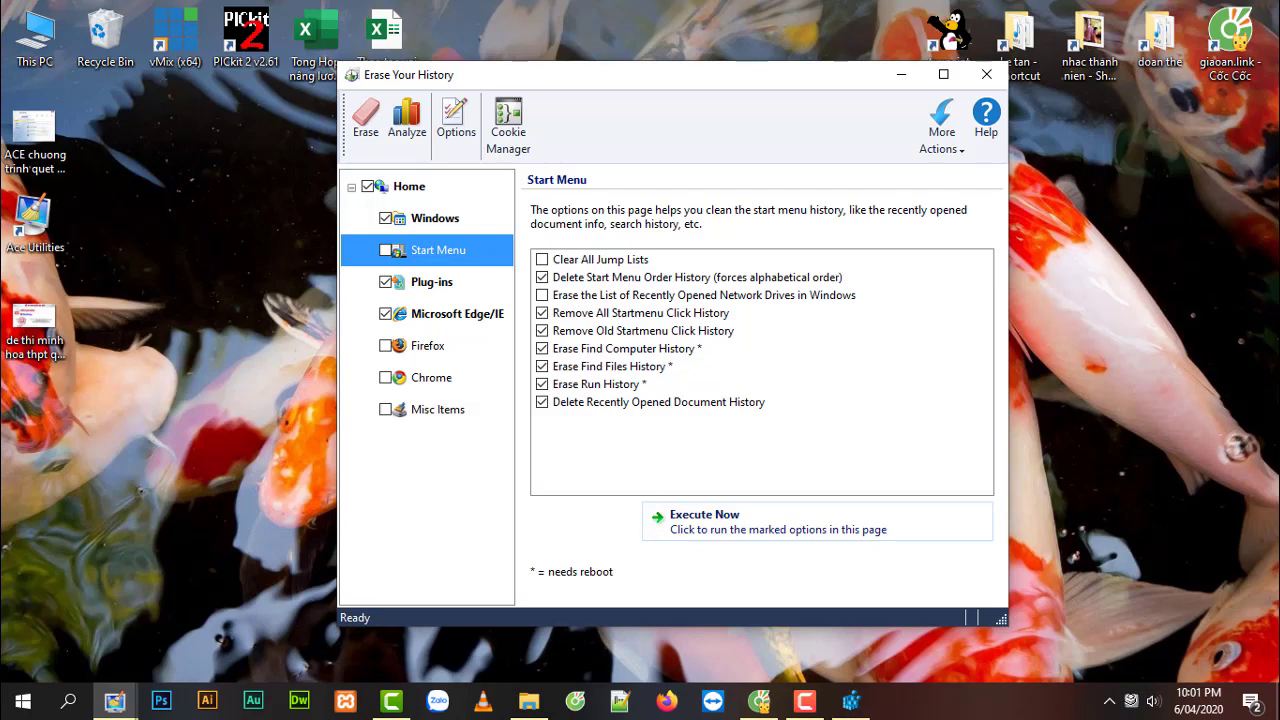
pyautogui.press('Return')
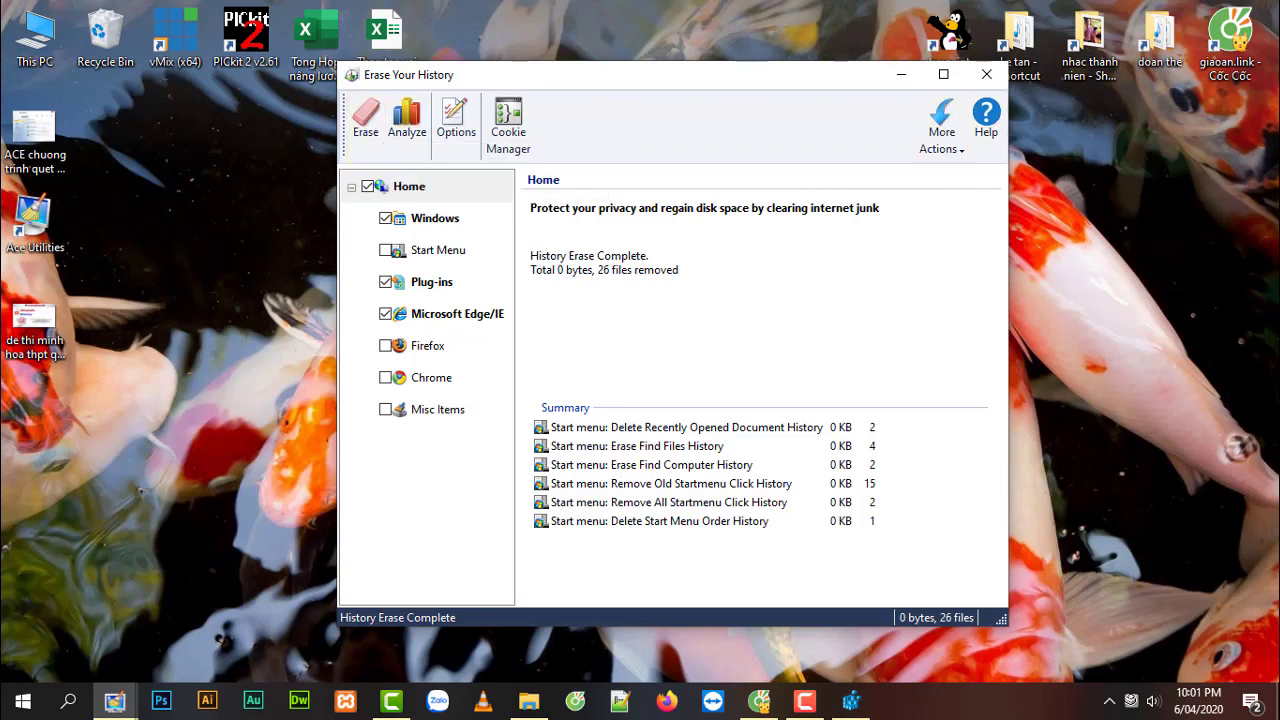
pyautogui.click(986, 74)
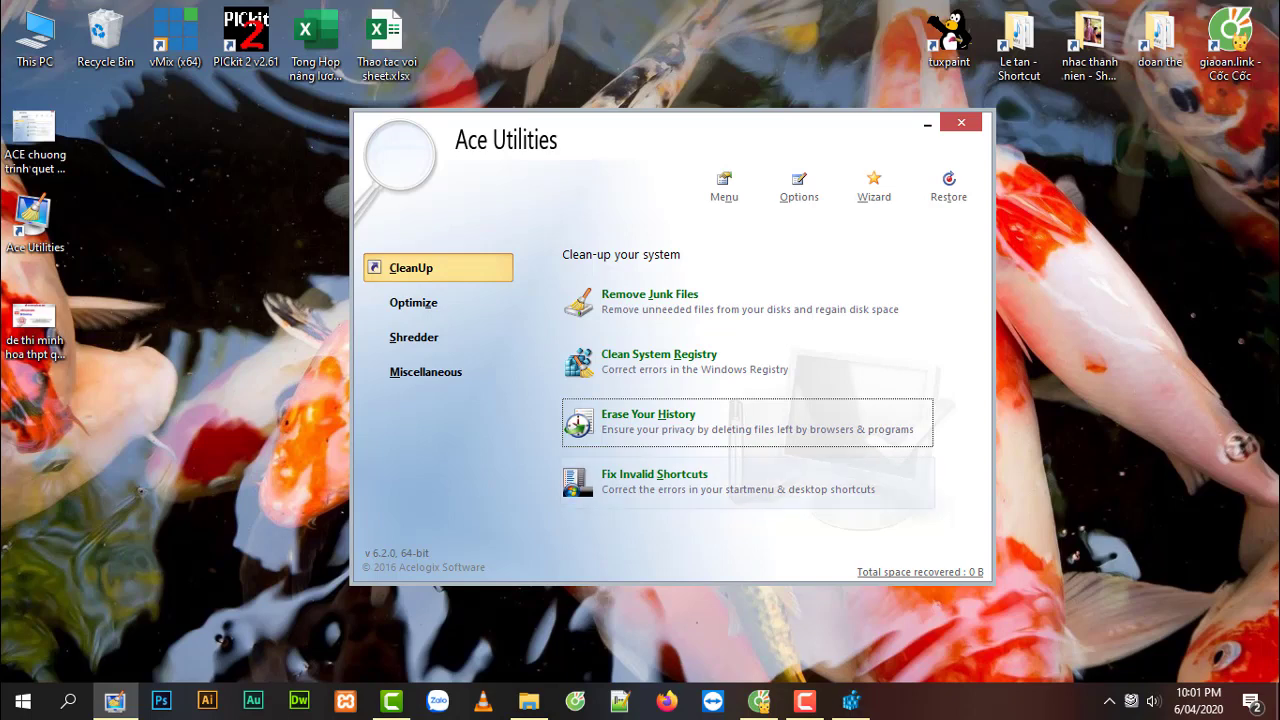
# - Scan for invalid shortcuts, delete all the checked shortcuts found, and close the Fix Invalid Shortcuts tool
pyautogui.press('Down')
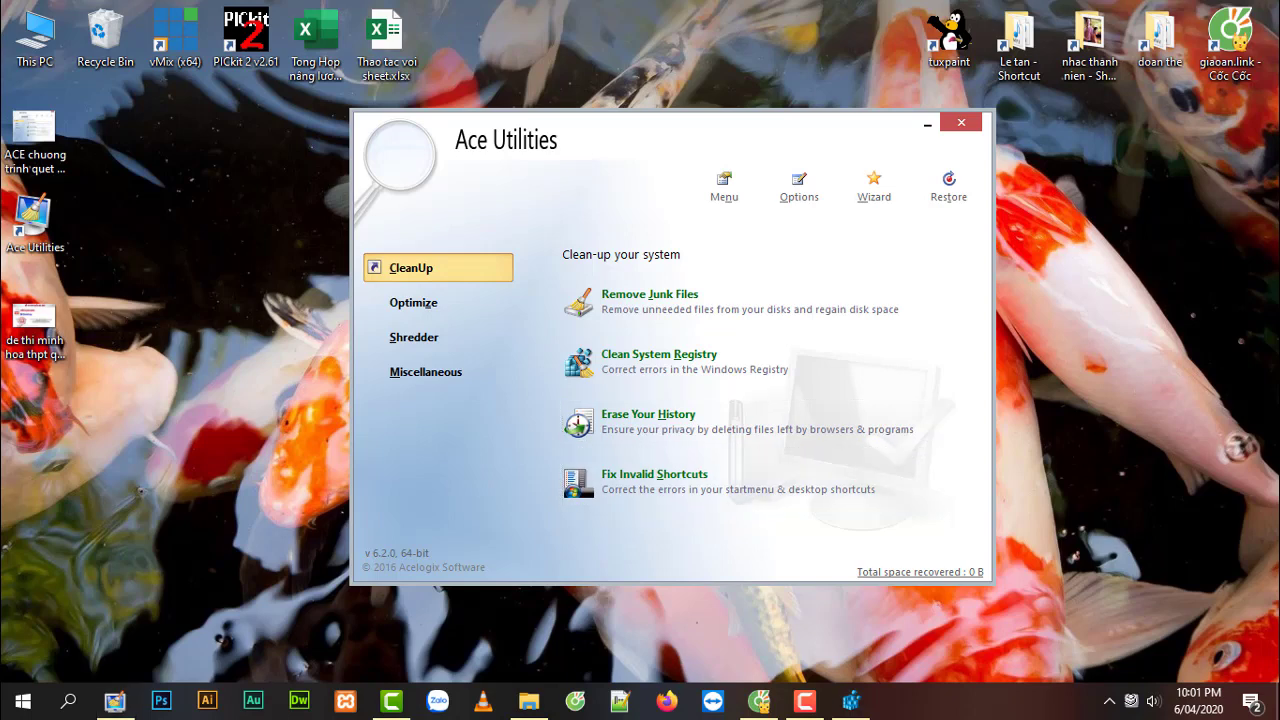
pyautogui.press('Return')
pyautogui.press('Return')
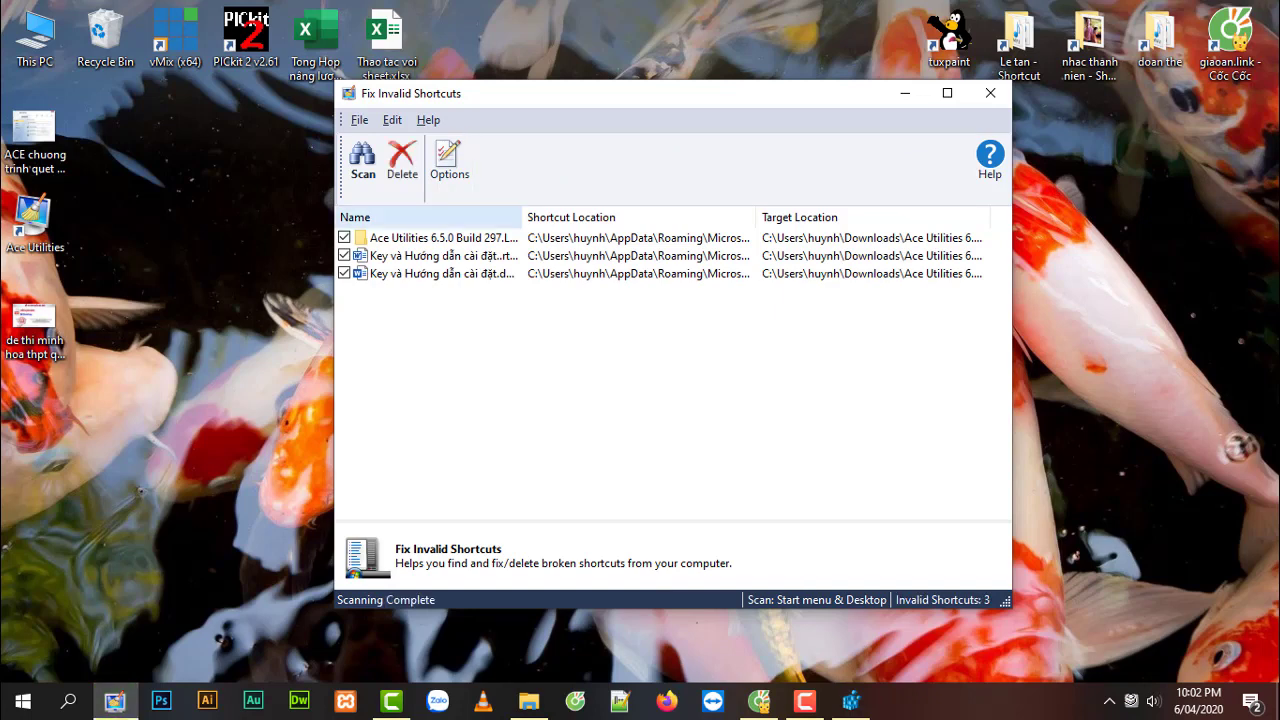
pyautogui.moveTo(522, 217); pyautogui.dragTo(754, 217)
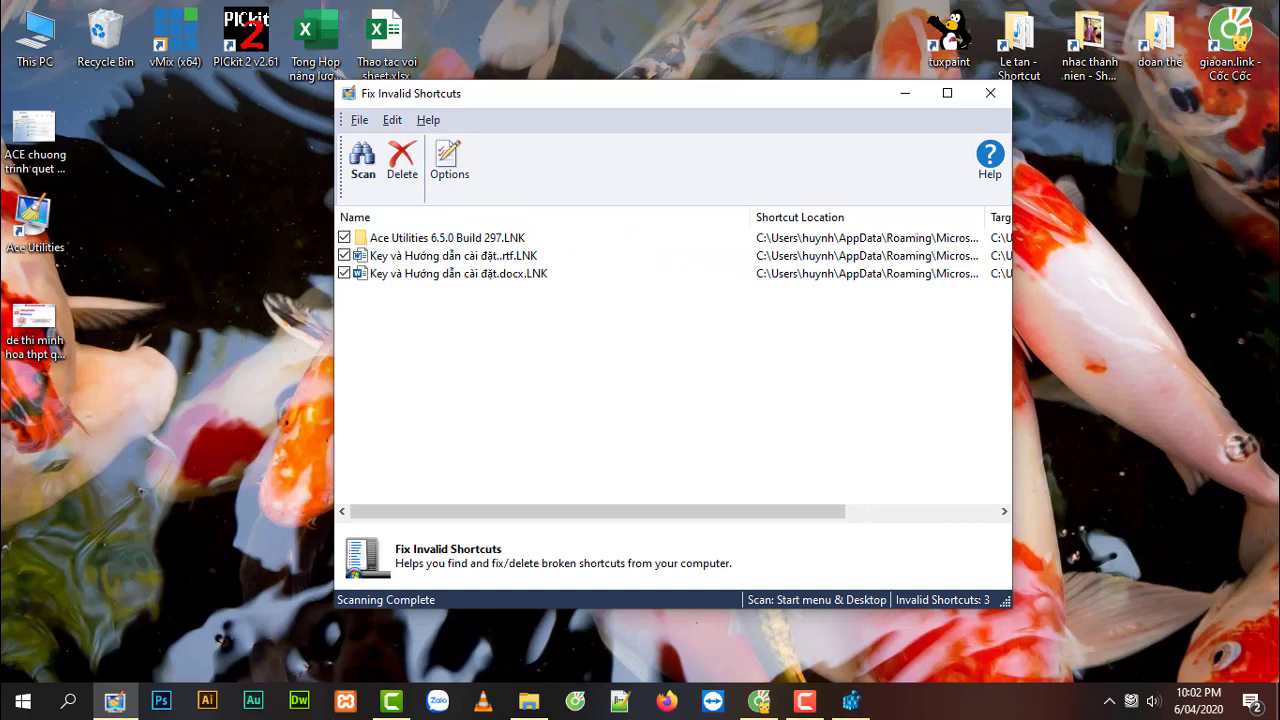
pyautogui.click(402, 160)
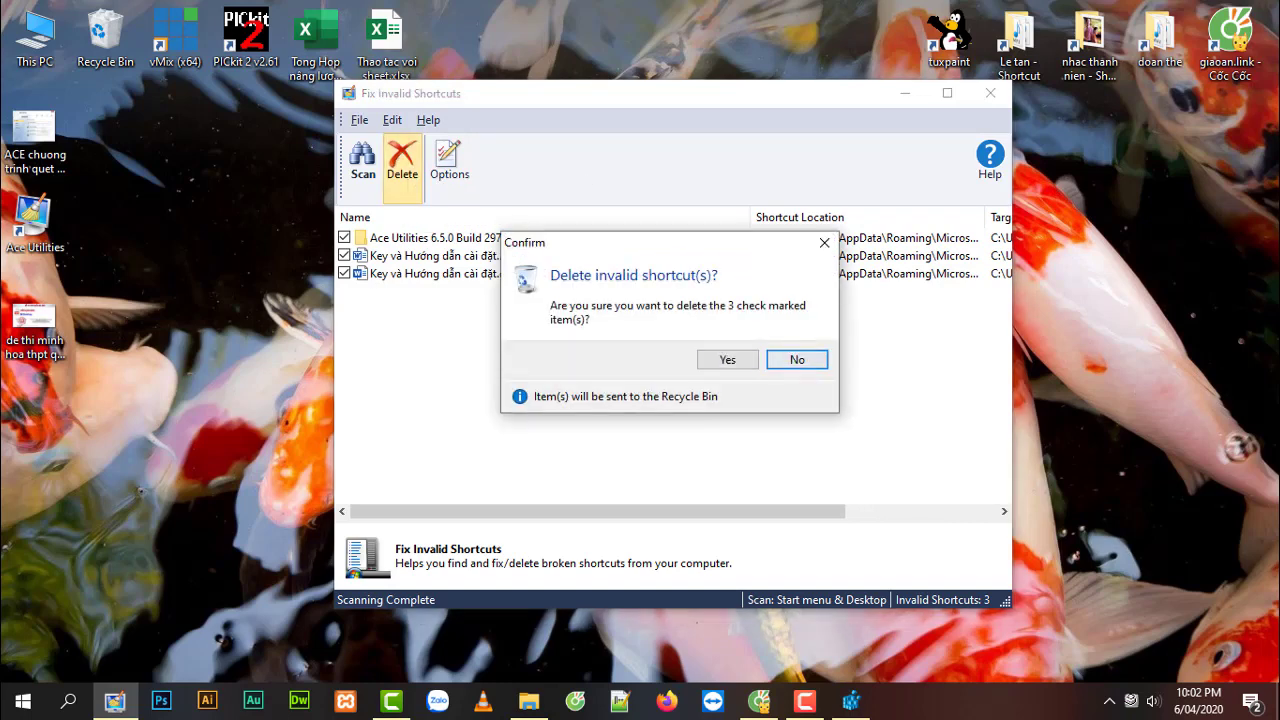
pyautogui.click(725, 357)
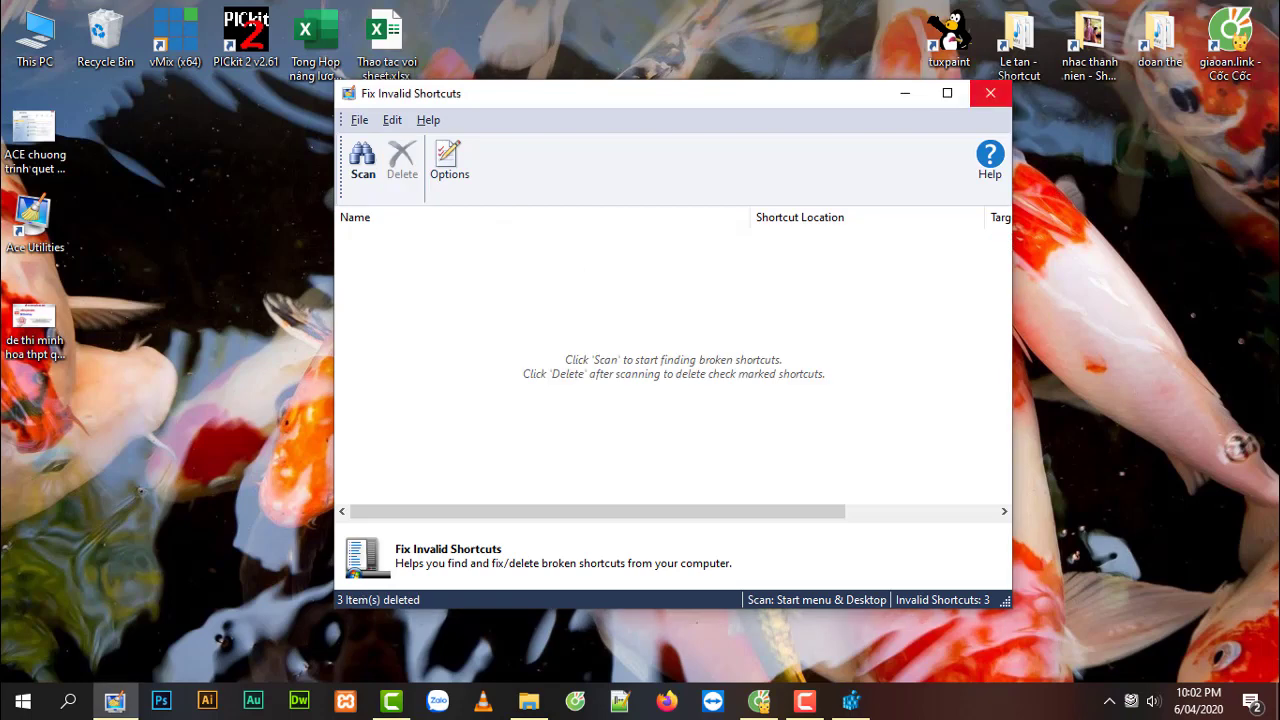
pyautogui.click(990, 93)
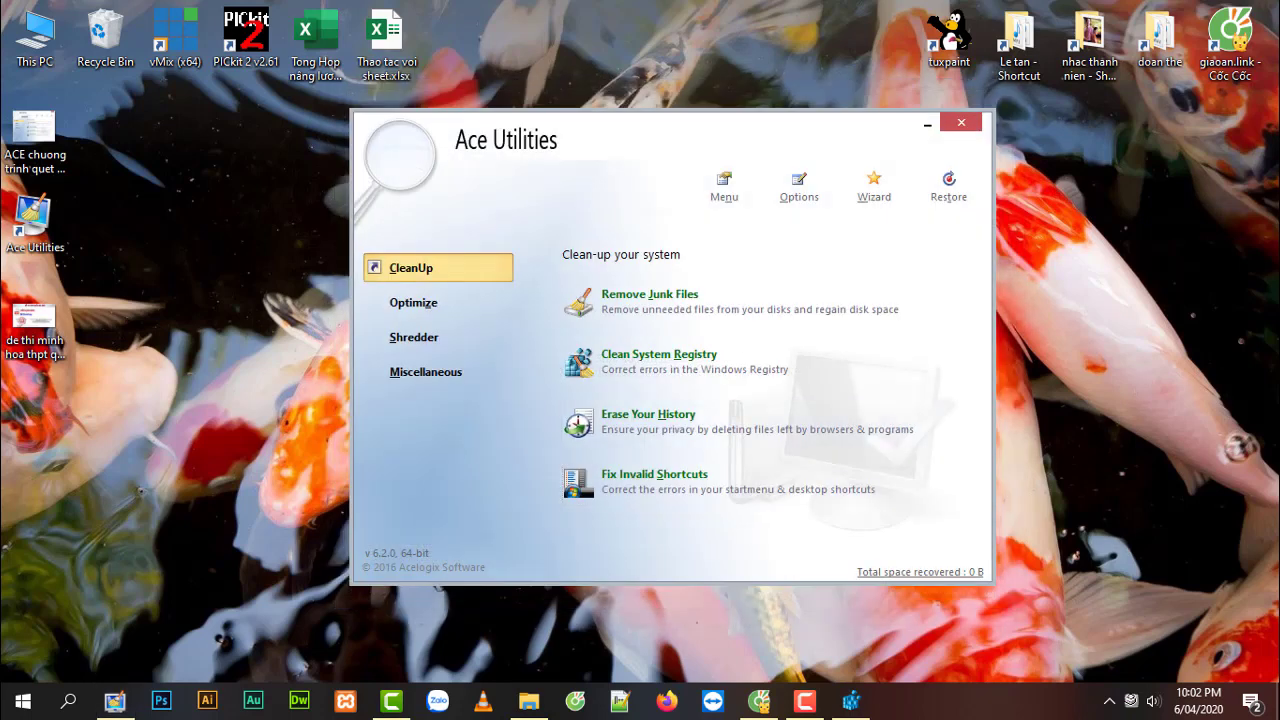
# - Empty the Recycle Bin and permanently delete all of its items
pyautogui.rightClick(103, 38)
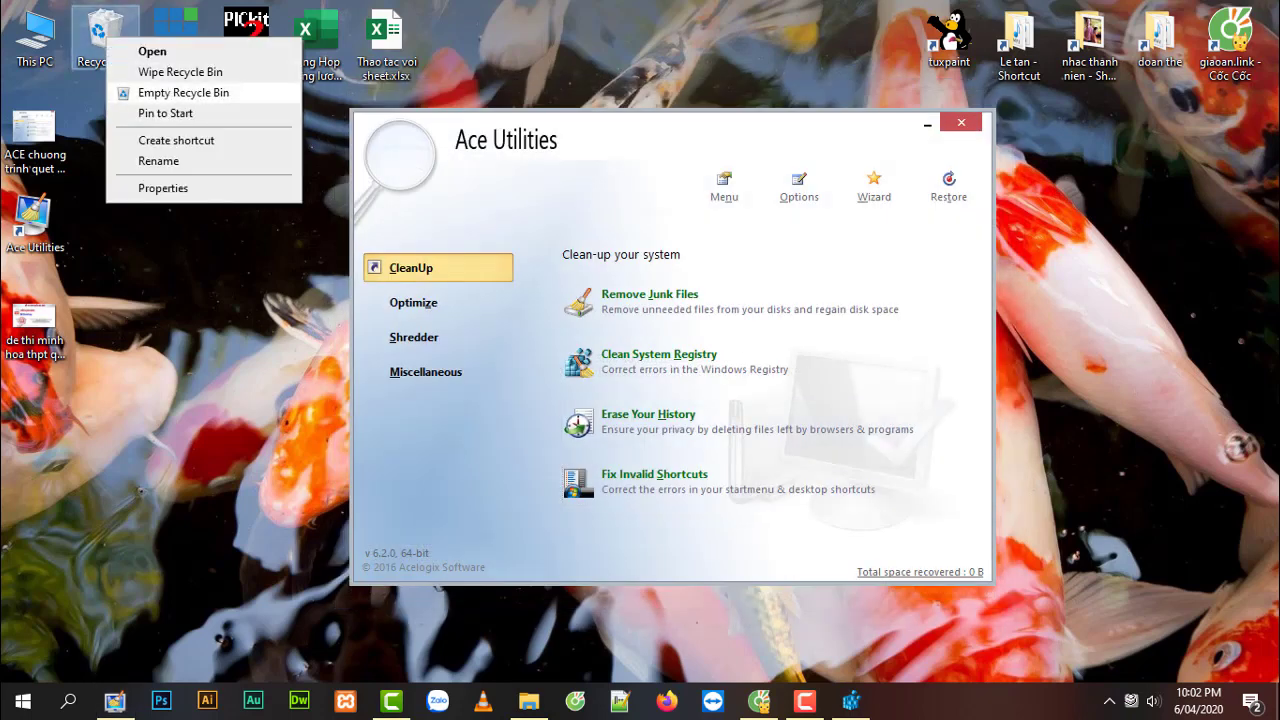
pyautogui.click(150, 91)
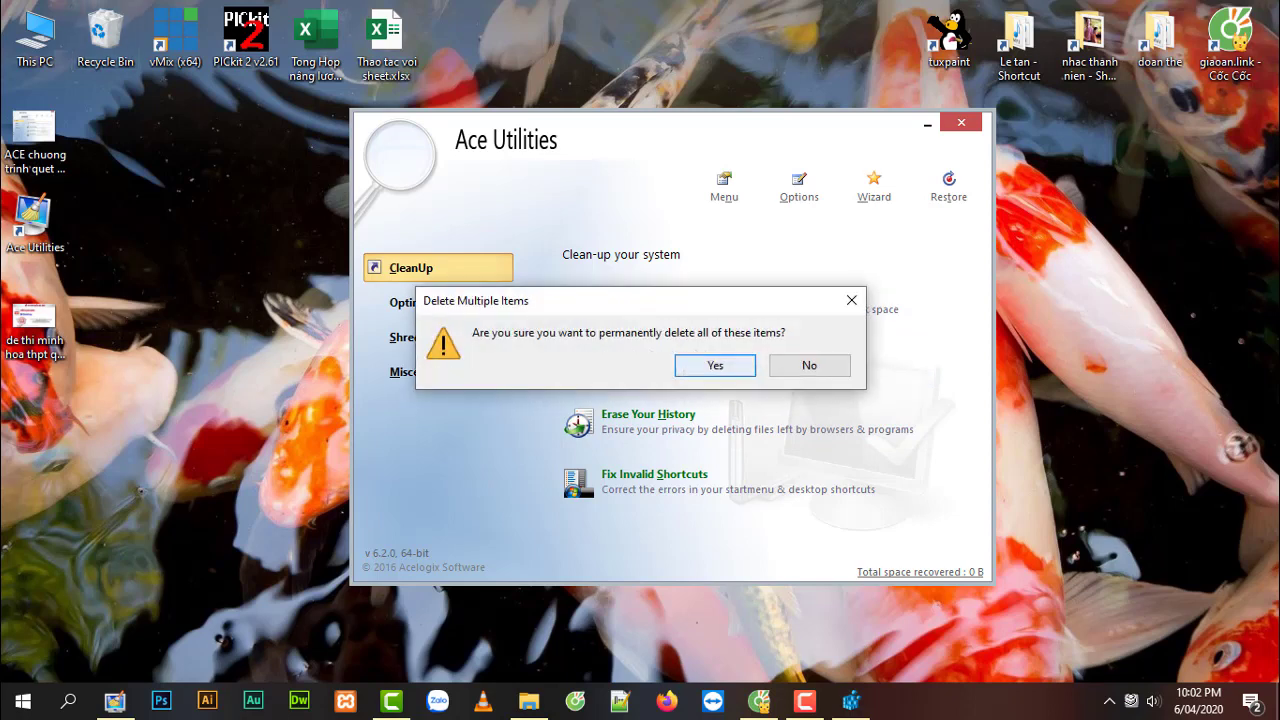
pyautogui.press('Return')
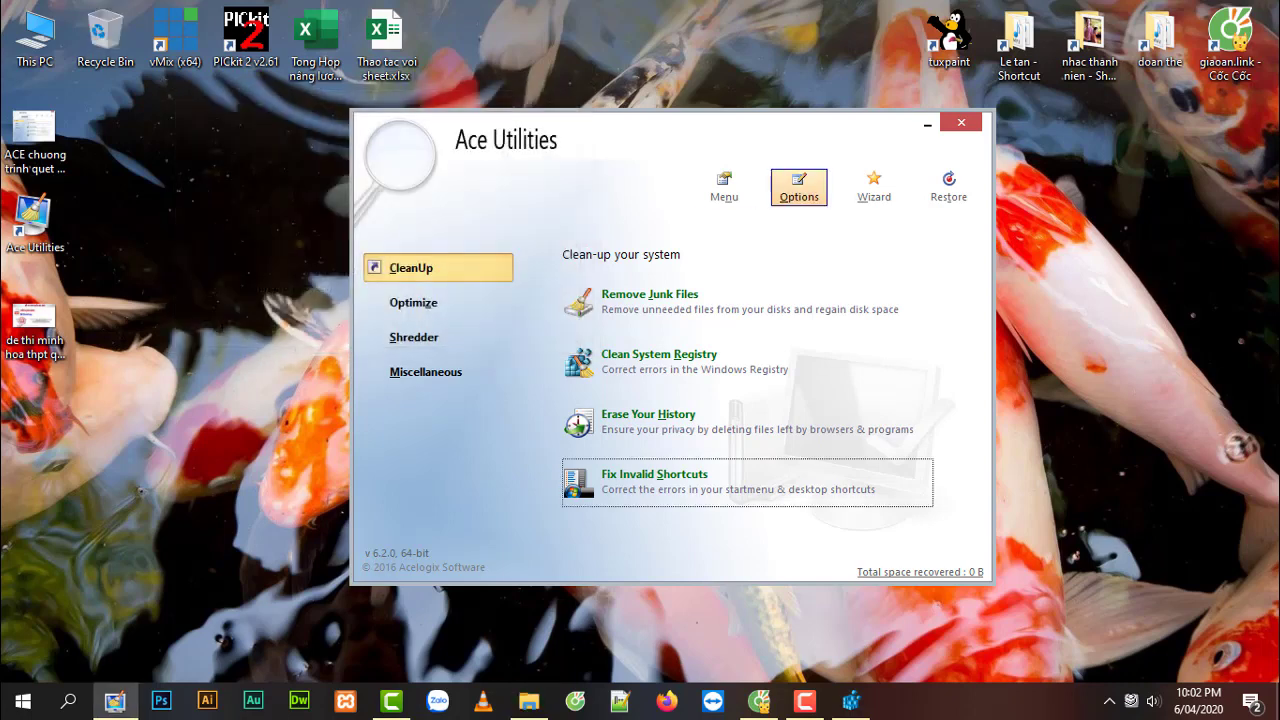
# - Close Ace Utilities, search Windows for "ace", and open Programs and Features through the app's Uninstall option
pyautogui.hotkey('alt', 'F4')
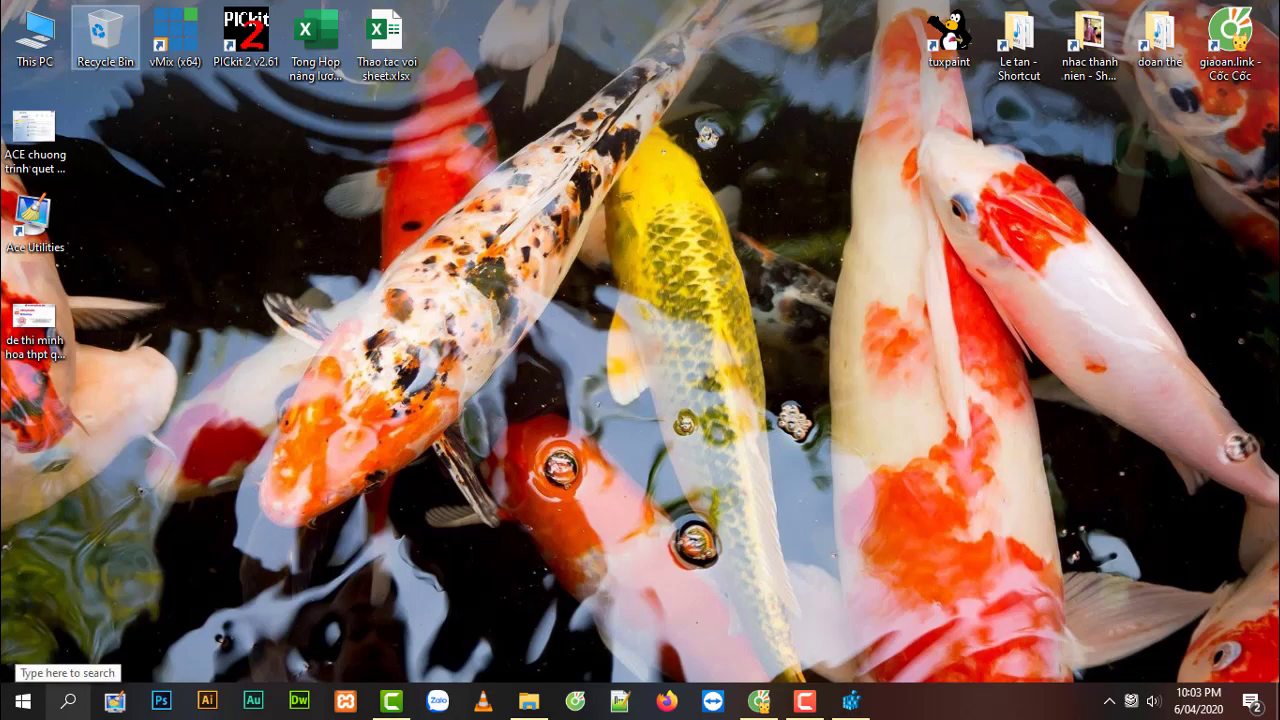
pyautogui.click(68, 700)
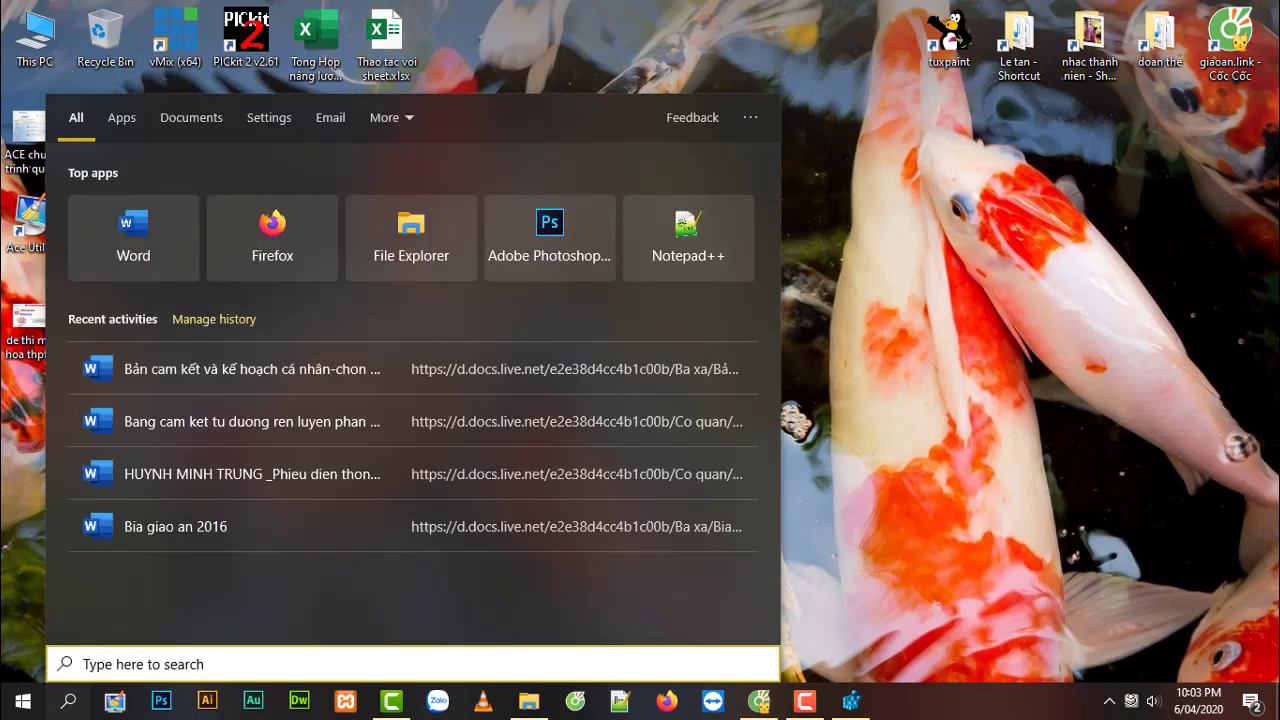
pyautogui.write('ace')
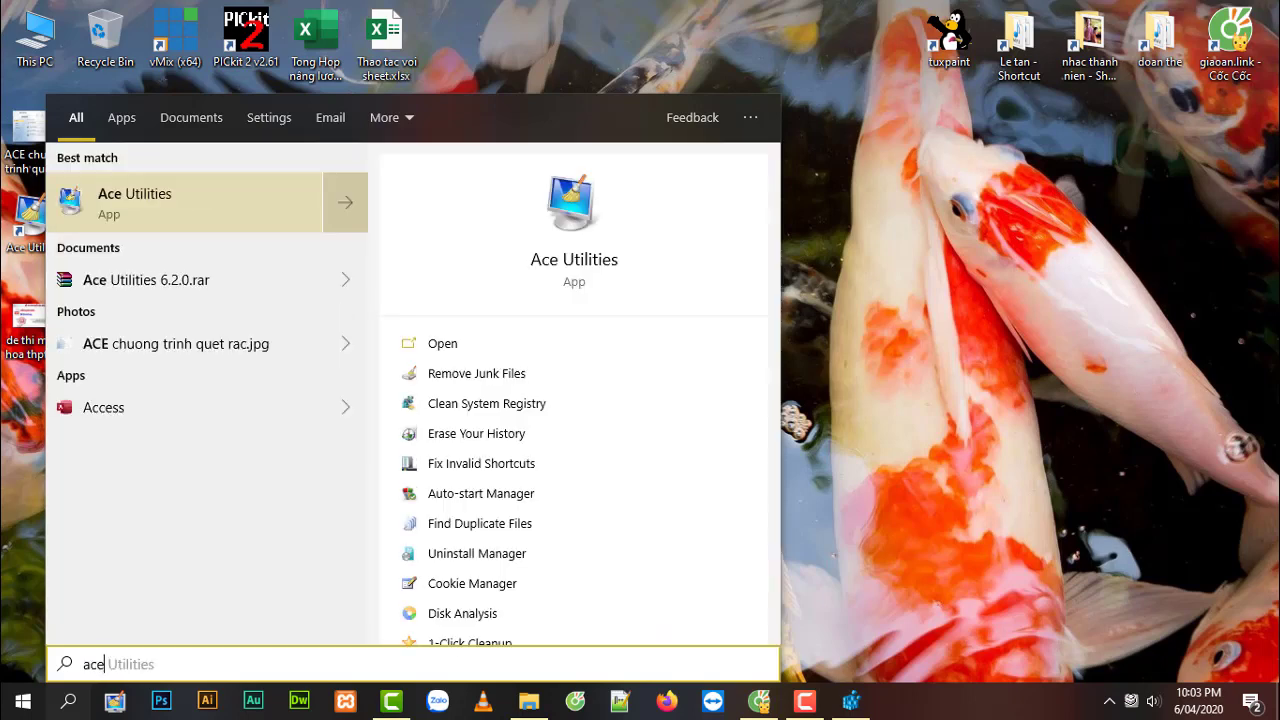
pyautogui.rightClick(119, 205)
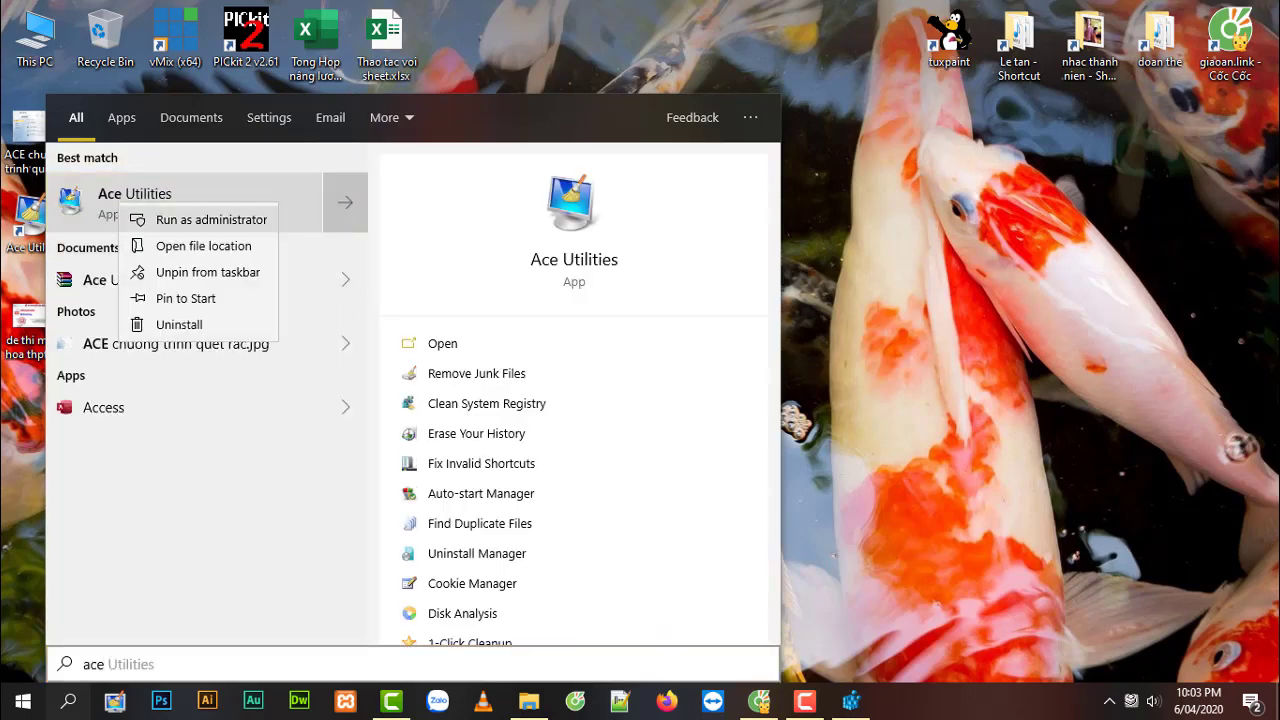
pyautogui.click(180, 324)
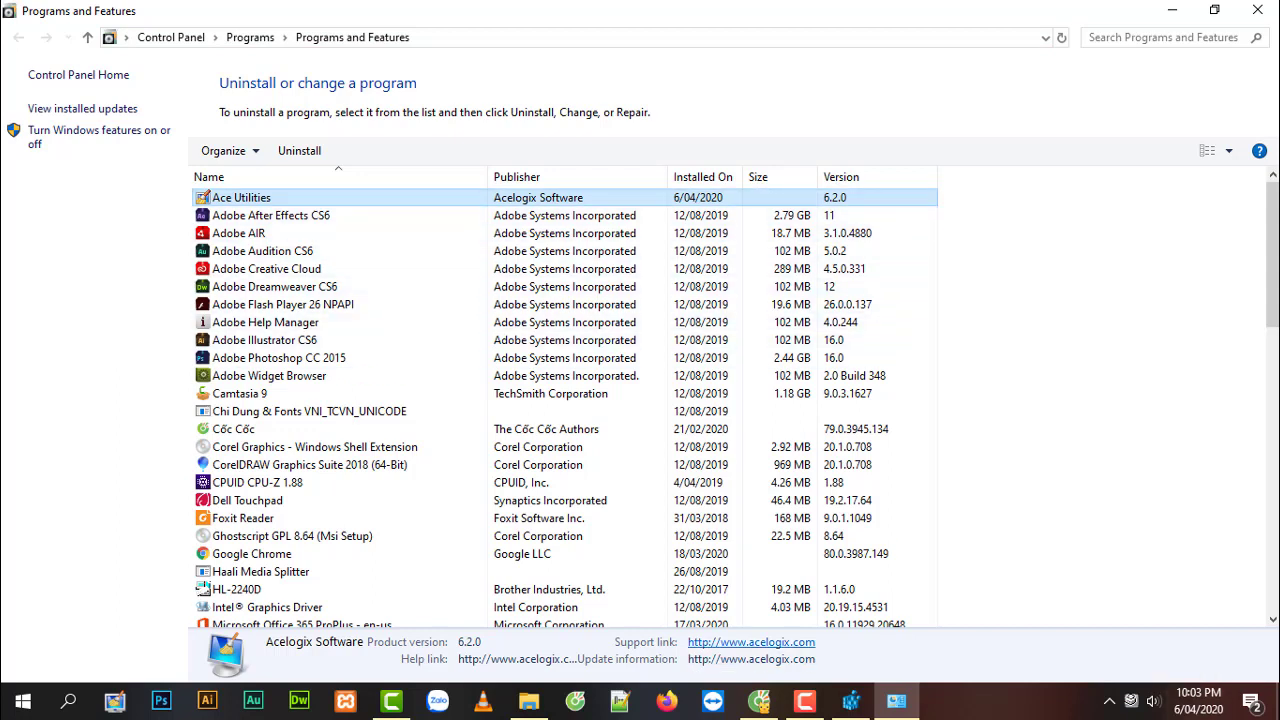
# - Uninstall Ace Utilities without removing its backups, choose to reboot manually, and close Programs and Features
pyautogui.rightClick(832, 199)
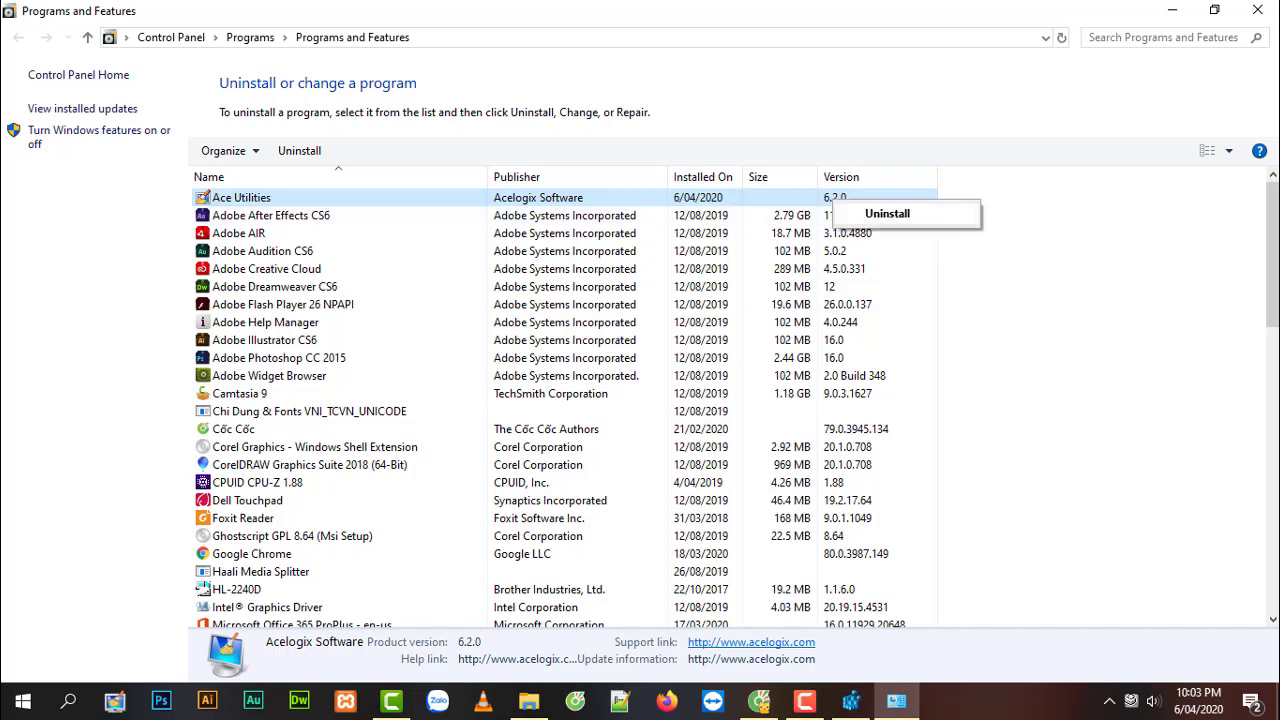
pyautogui.click(887, 213)
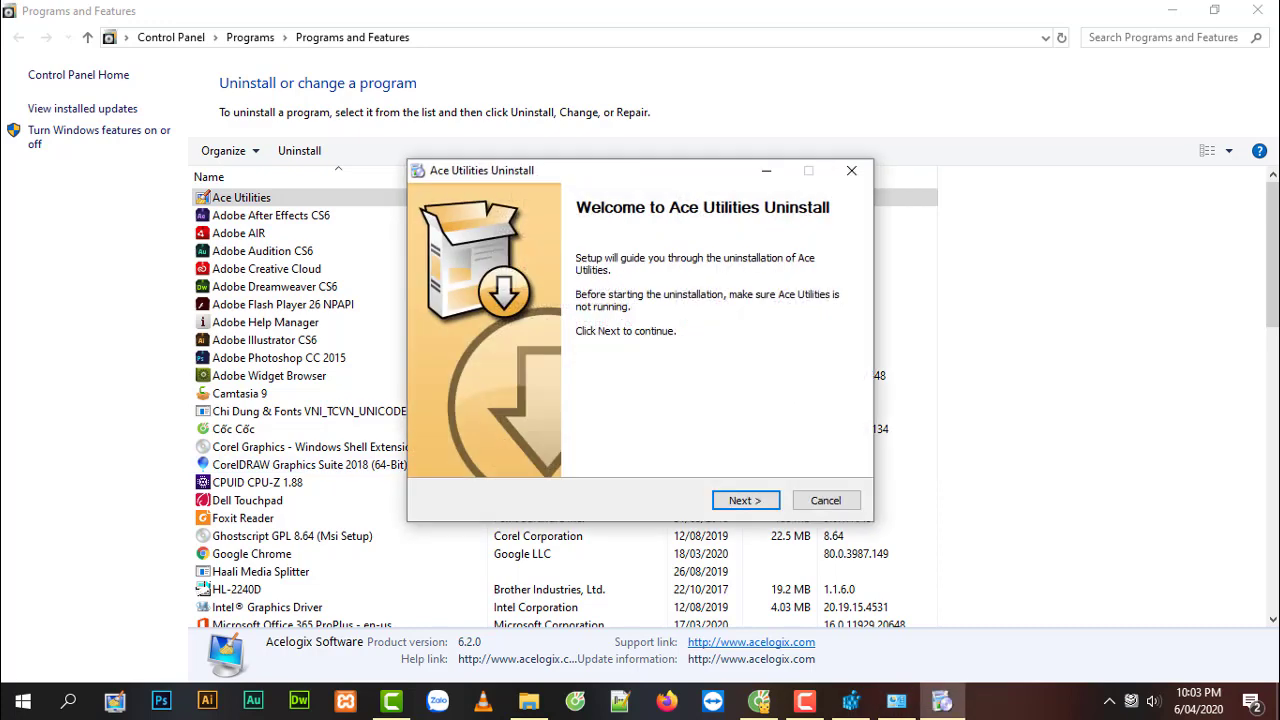
pyautogui.click(745, 500)
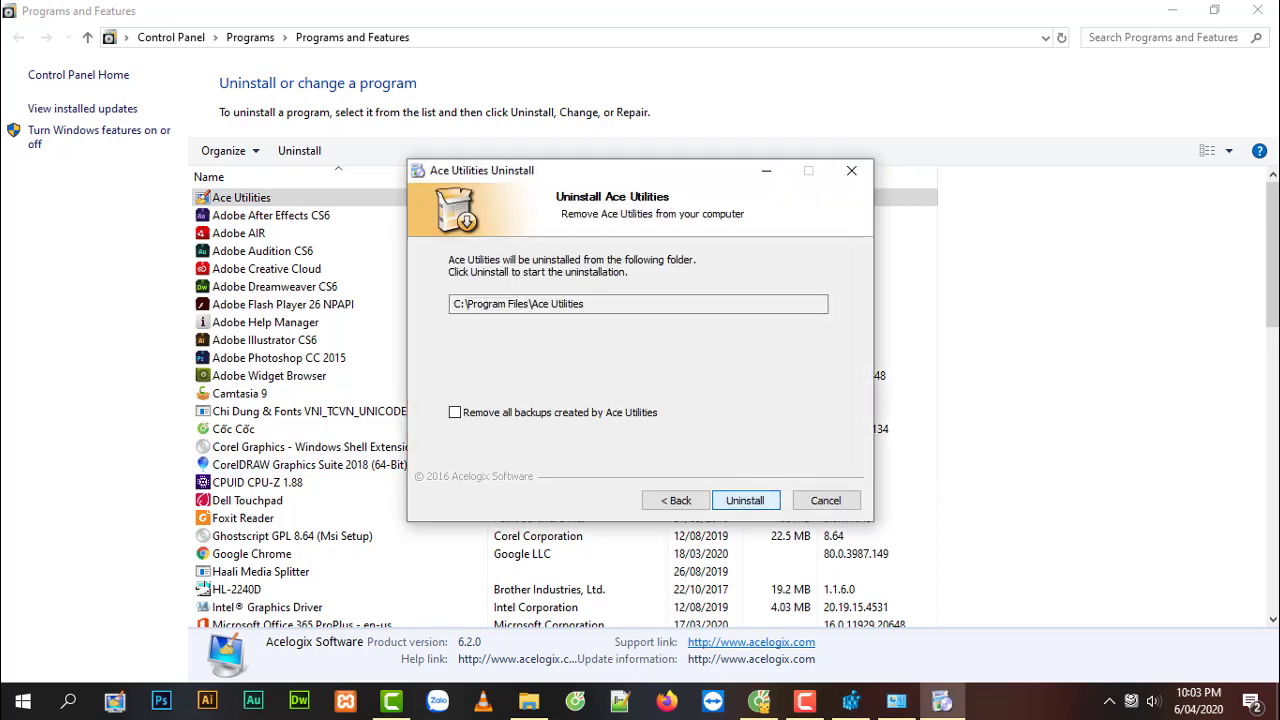
pyautogui.click(745, 500)
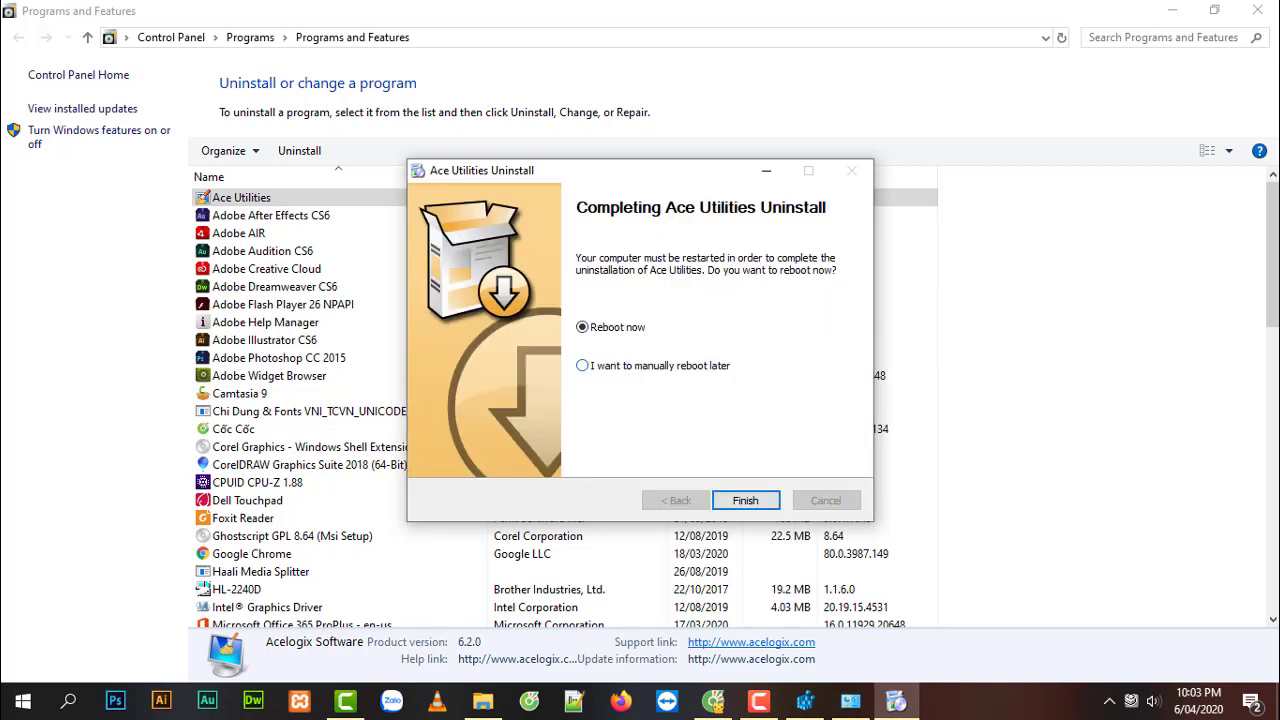
pyautogui.click(582, 365)
pyautogui.click(745, 500)
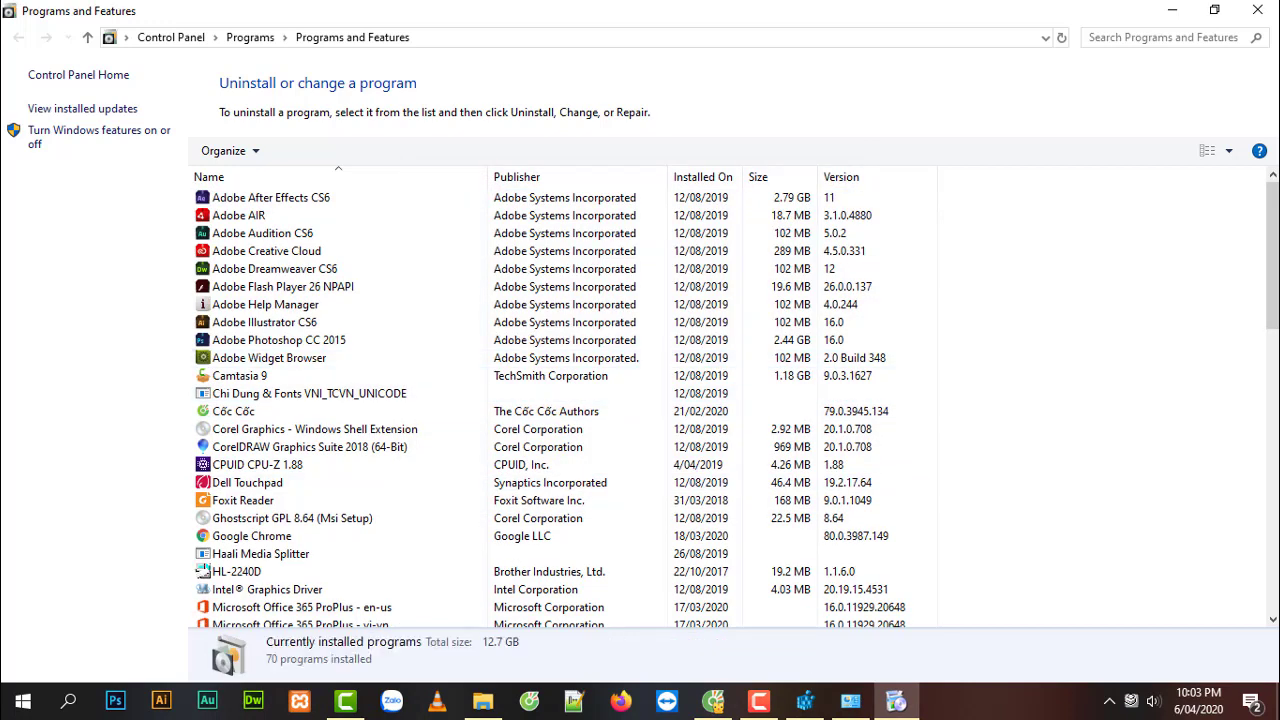
pyautogui.click(1257, 9)
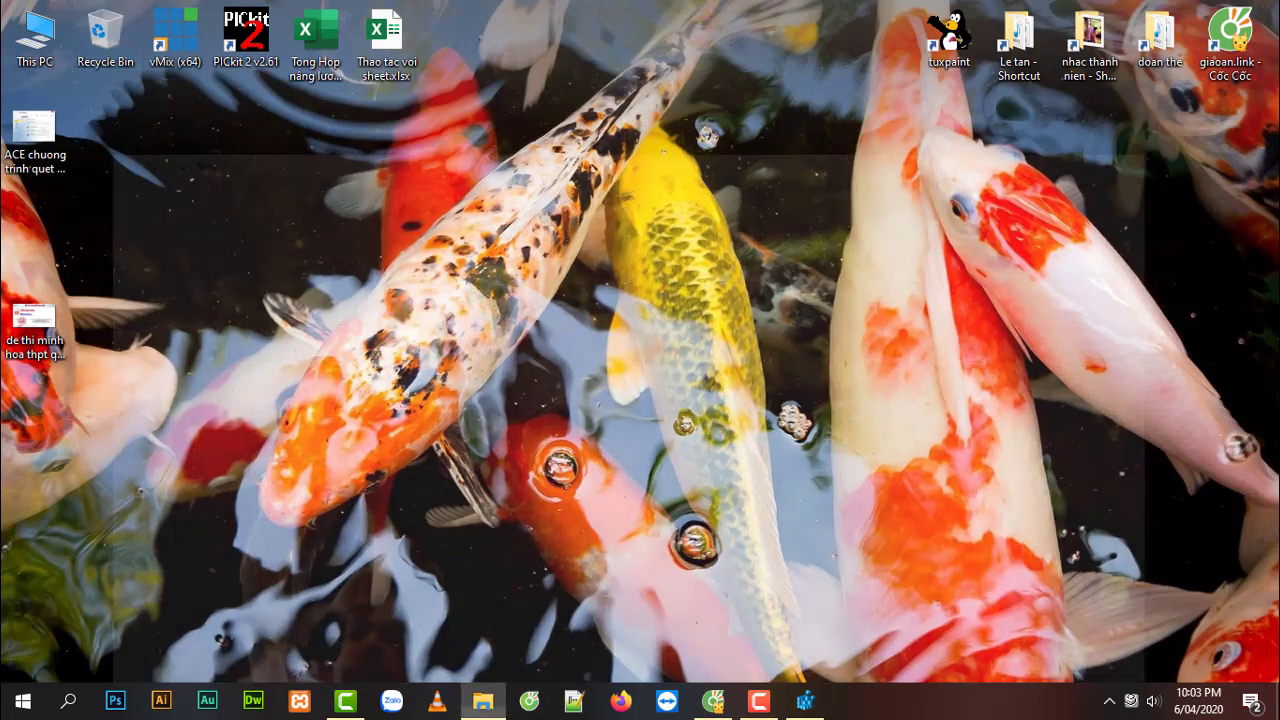
# - In File Explorer, extract Ace Utilities 6.2.0.rar directly into the Downloads folder
pyautogui.click(483, 700)
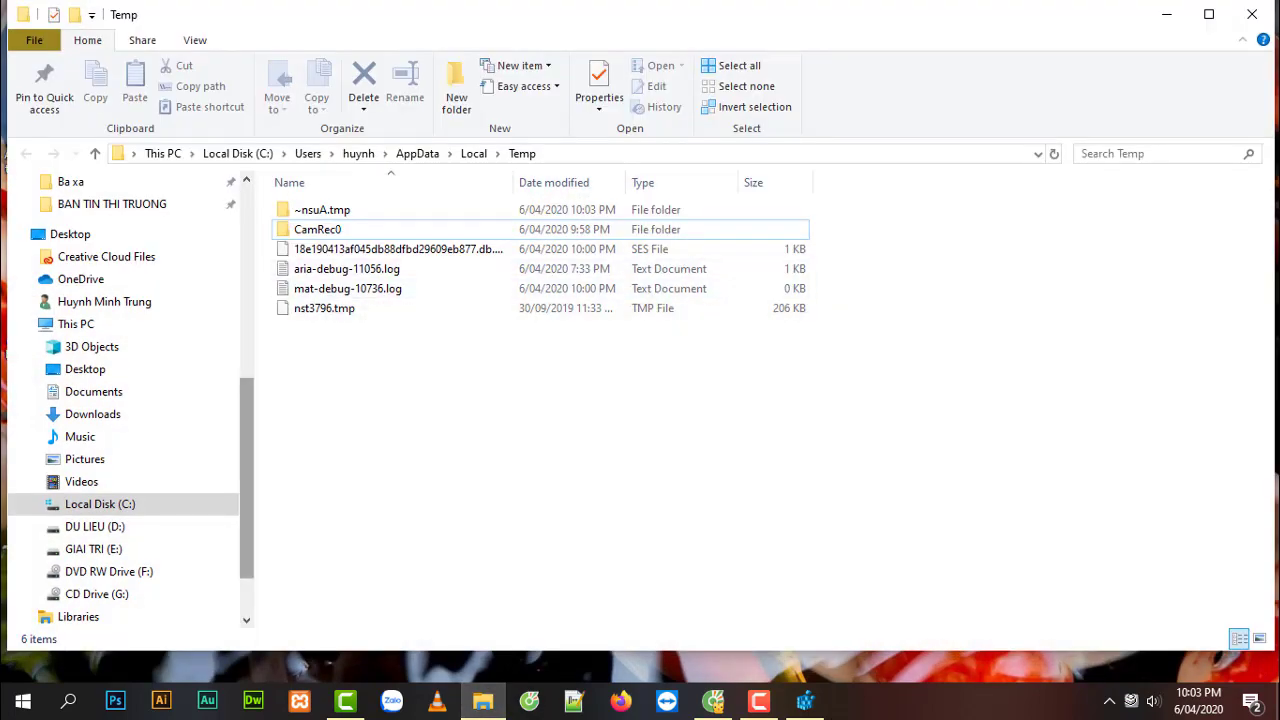
pyautogui.scroll(7, 86, 233)
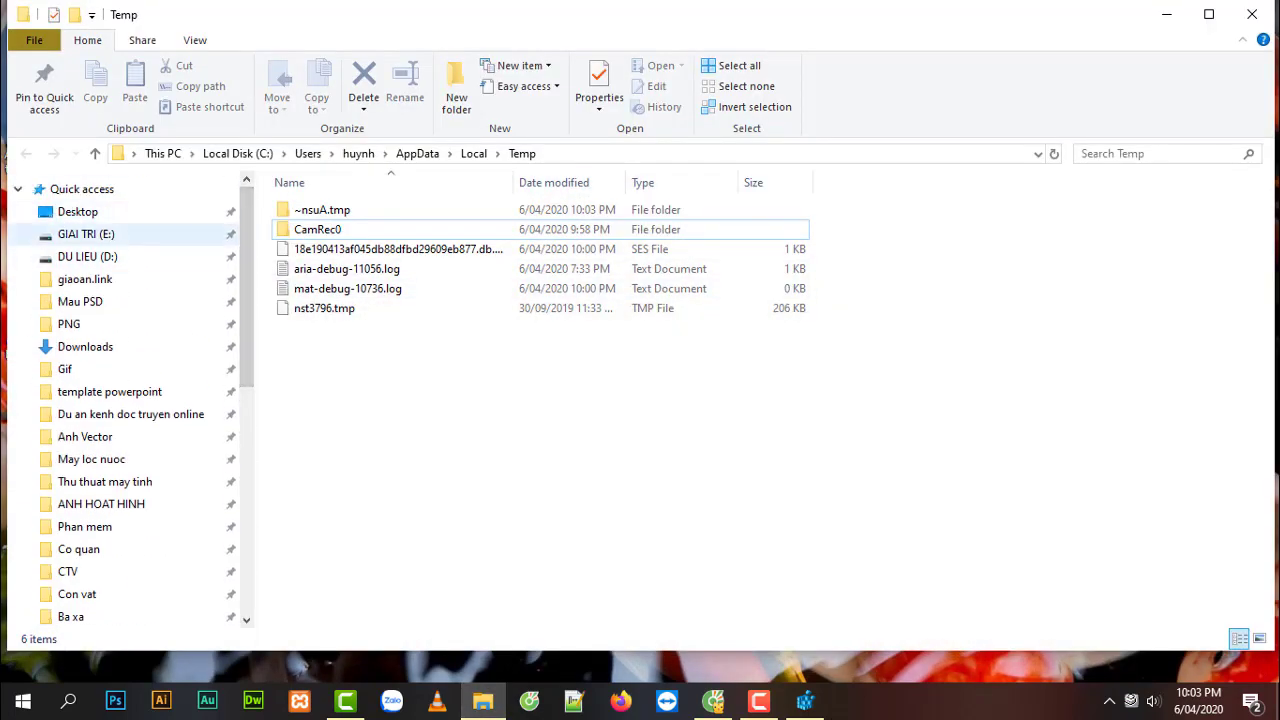
pyautogui.click(85, 346)
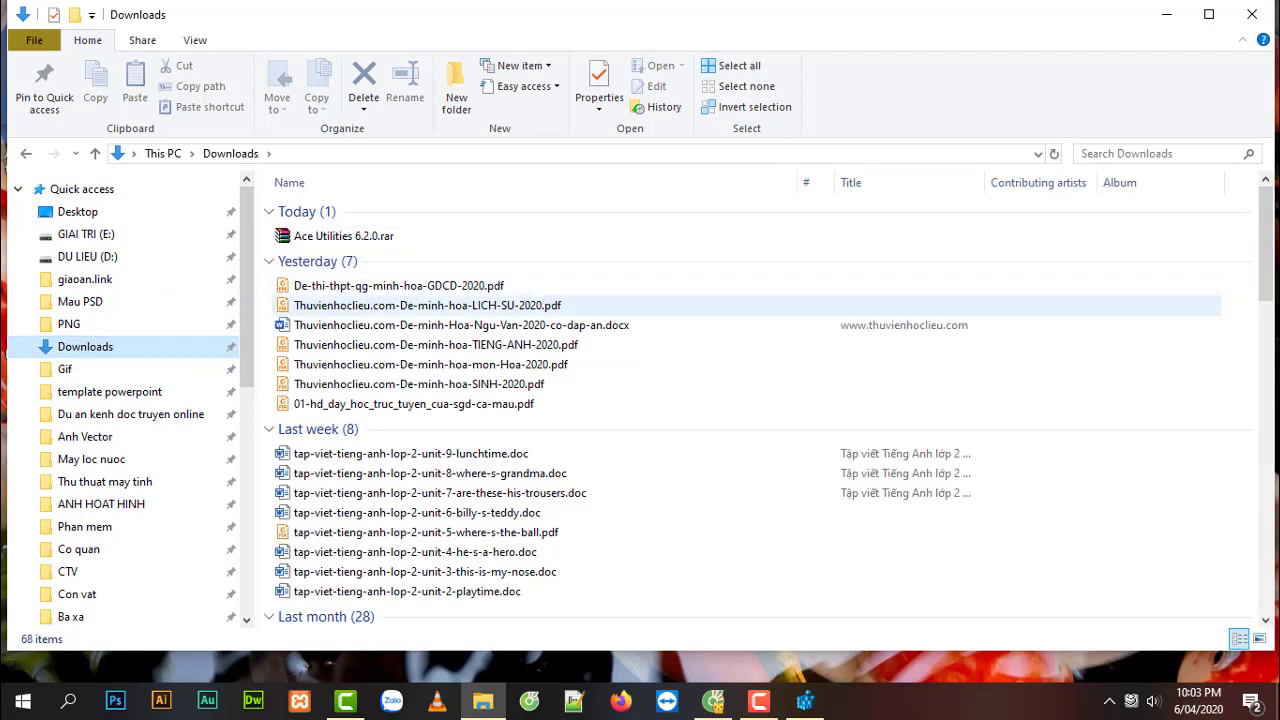
pyautogui.click(355, 236)
pyautogui.rightClick(358, 236)
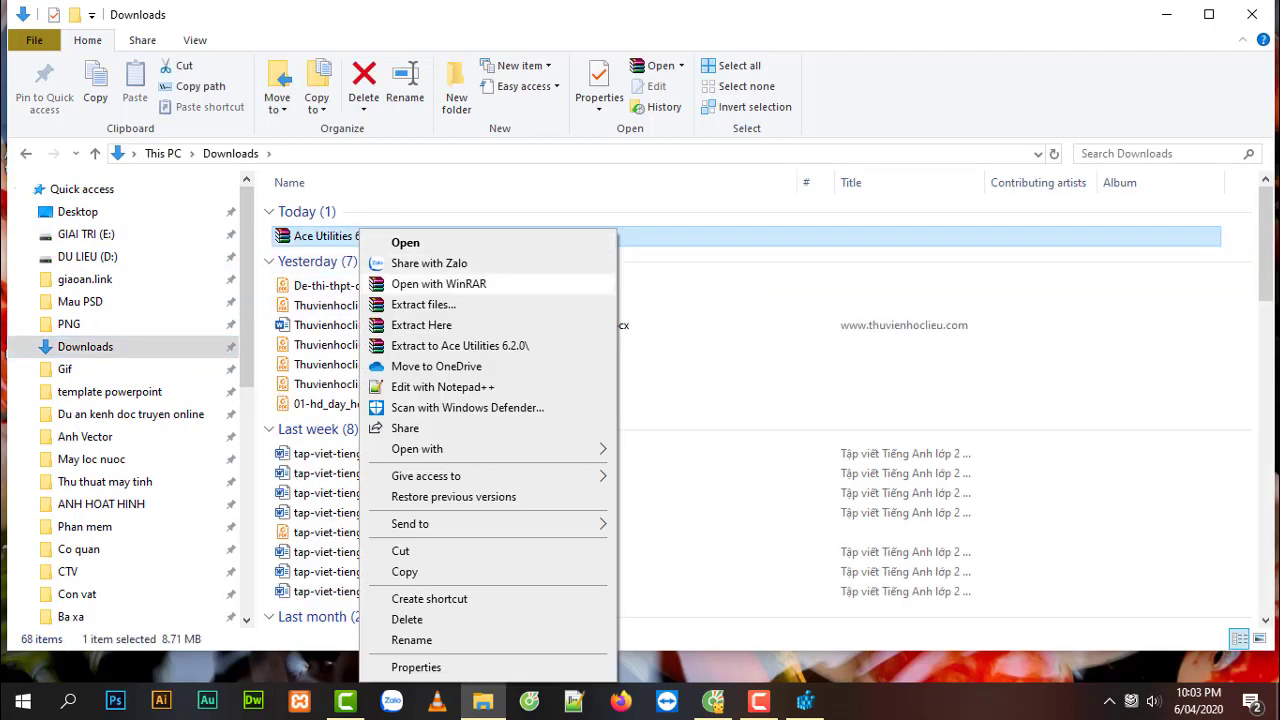
pyautogui.click(421, 325)
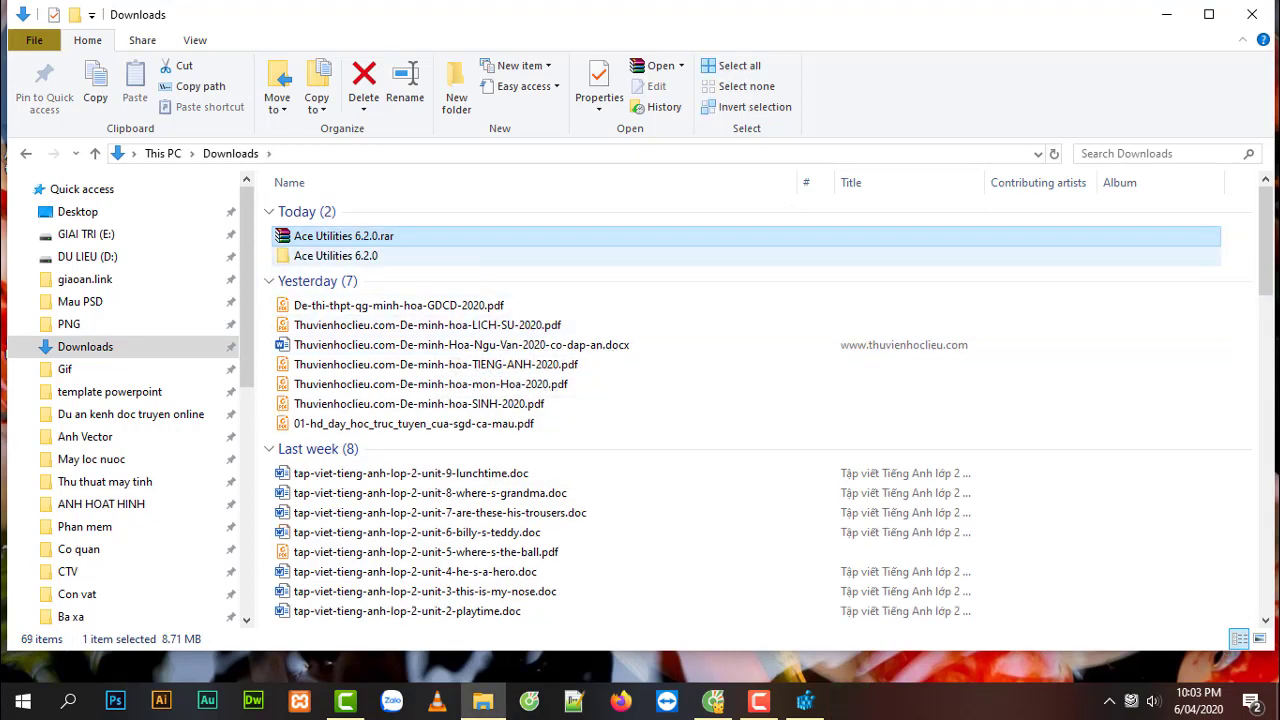
# - Open the extracted Ace Utilities 6.2.0 folder and select the document Key và Hướng dẫn cài đặt.docx
pyautogui.doubleClick(345, 256)
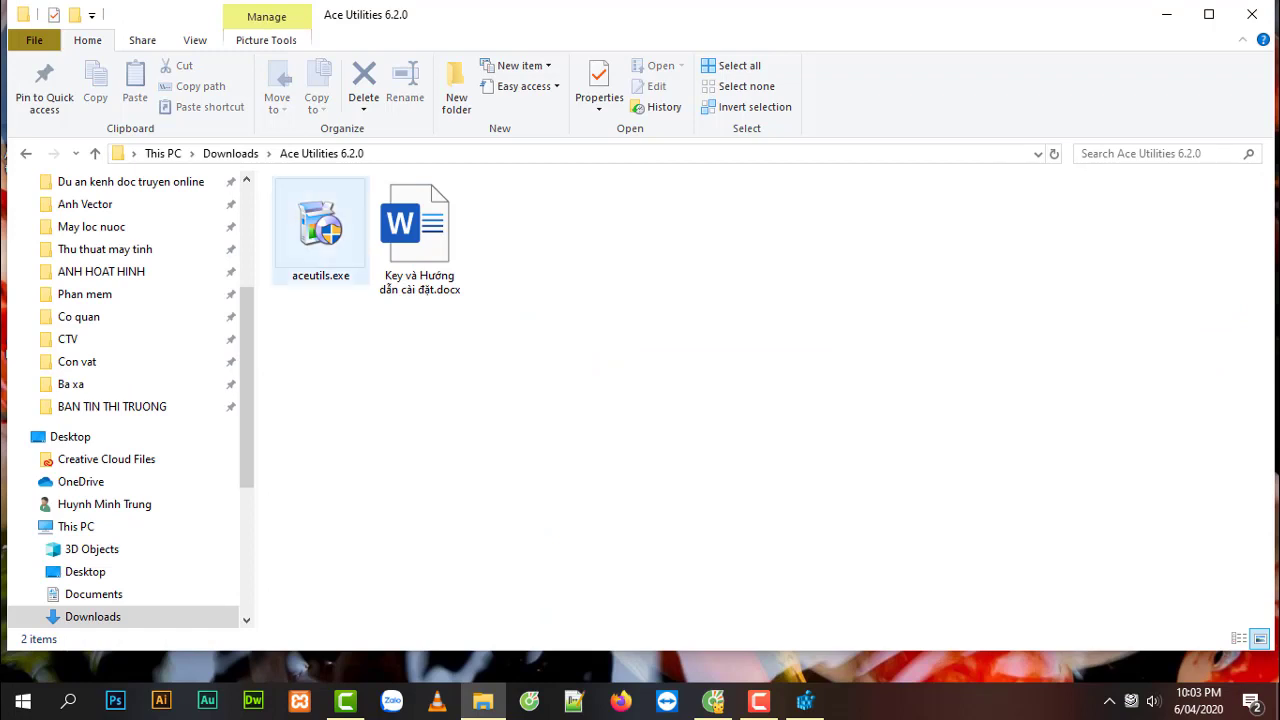
pyautogui.click(320, 230)
pyautogui.click(415, 232)
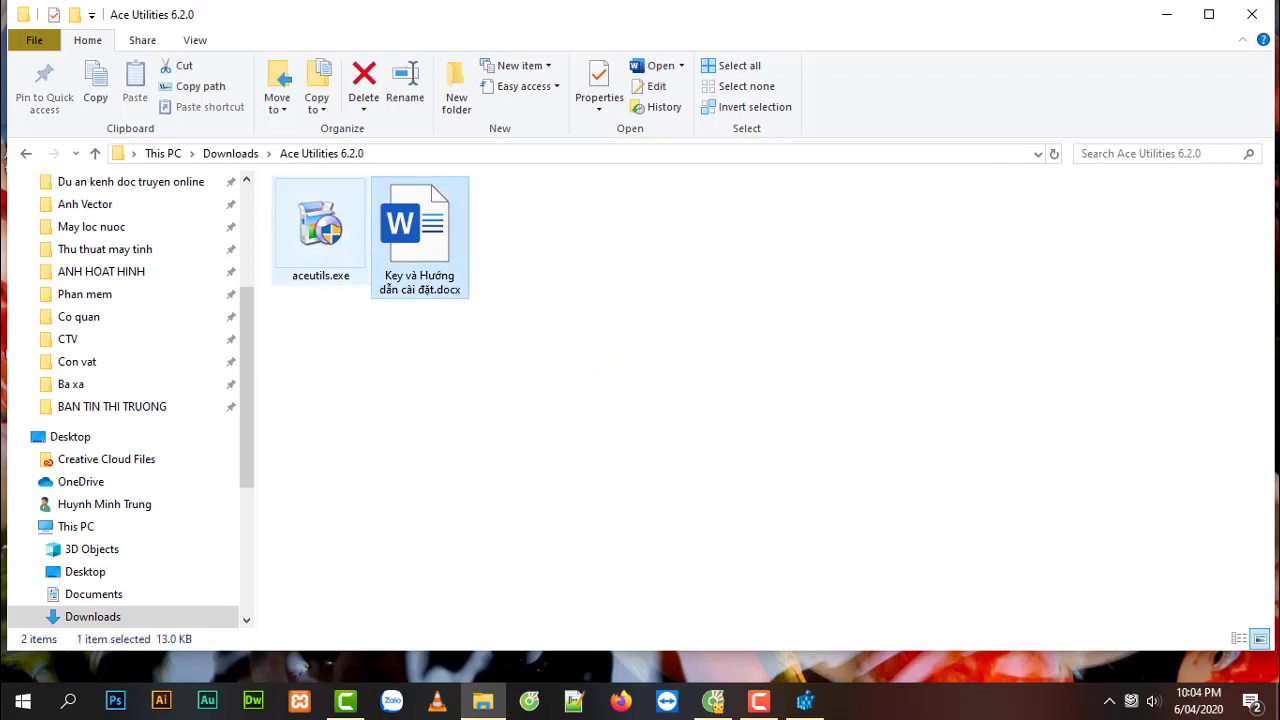
# - Run aceutils.exe, accept the license agreement, and install Ace Utilities 6.2.0 with the default destination, Start Menu folder and options
pyautogui.click(320, 230)
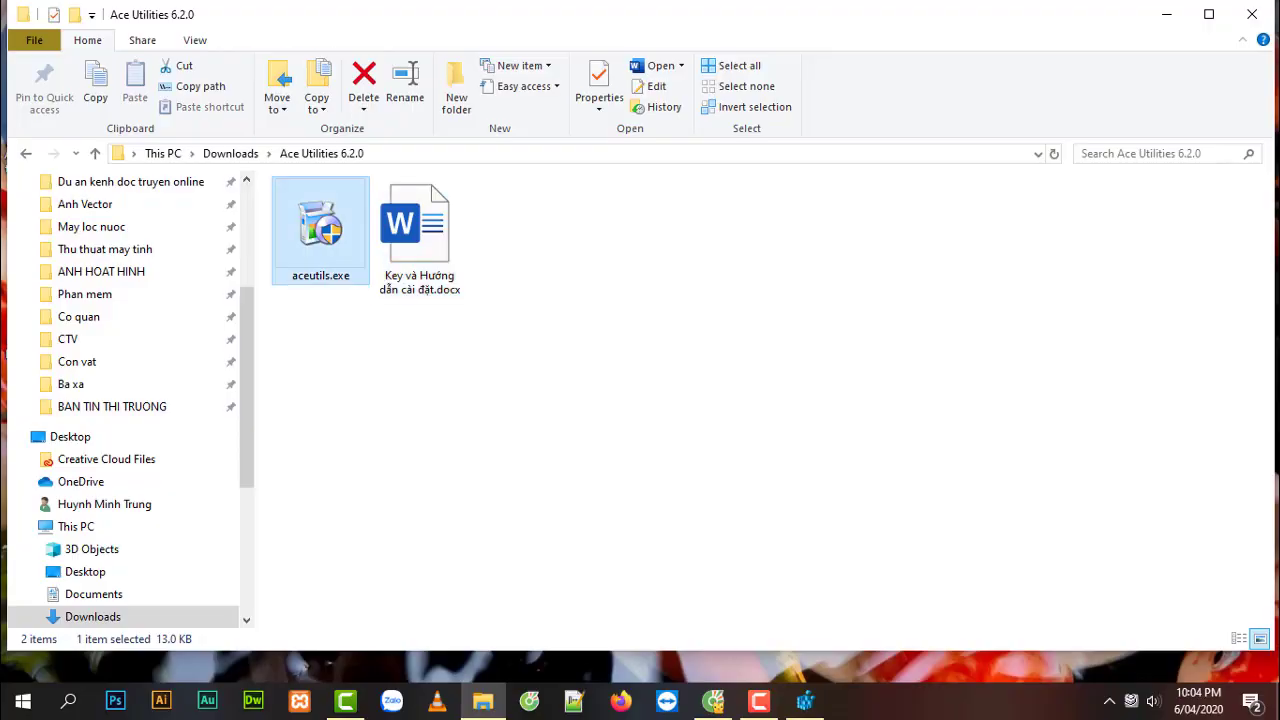
pyautogui.click(415, 232)
pyautogui.doubleClick(320, 230)
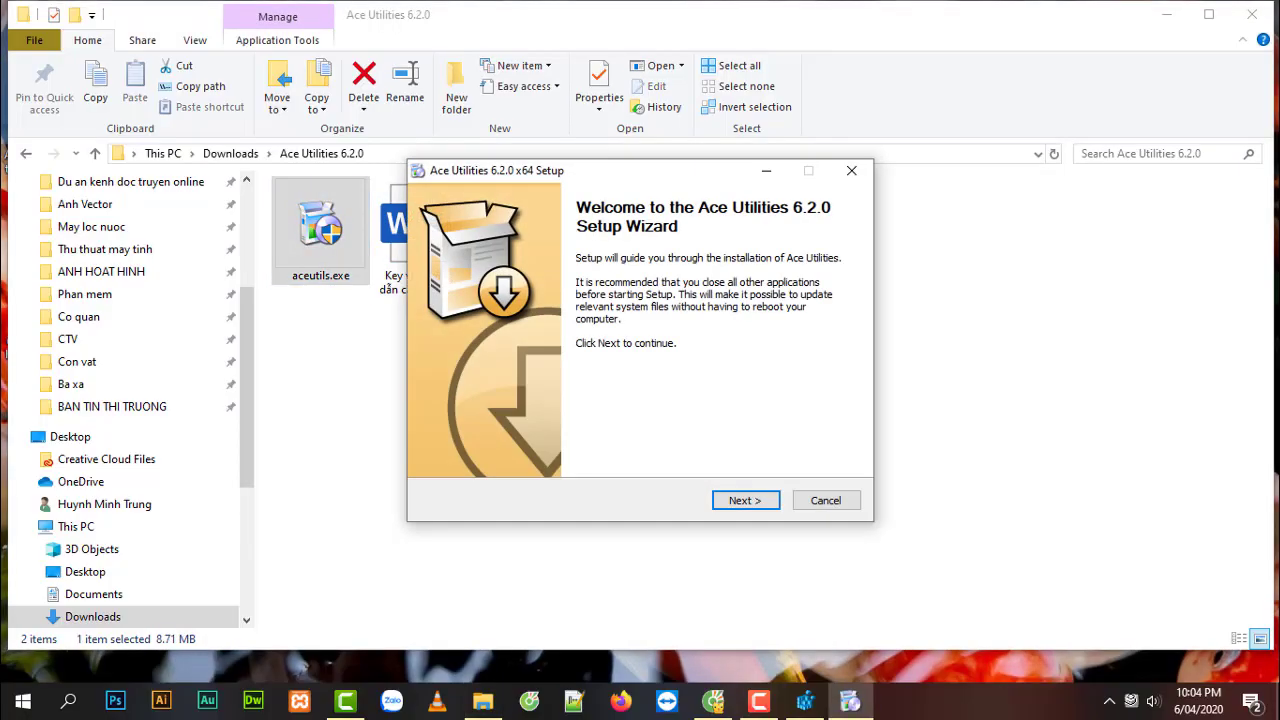
pyautogui.press('Return')
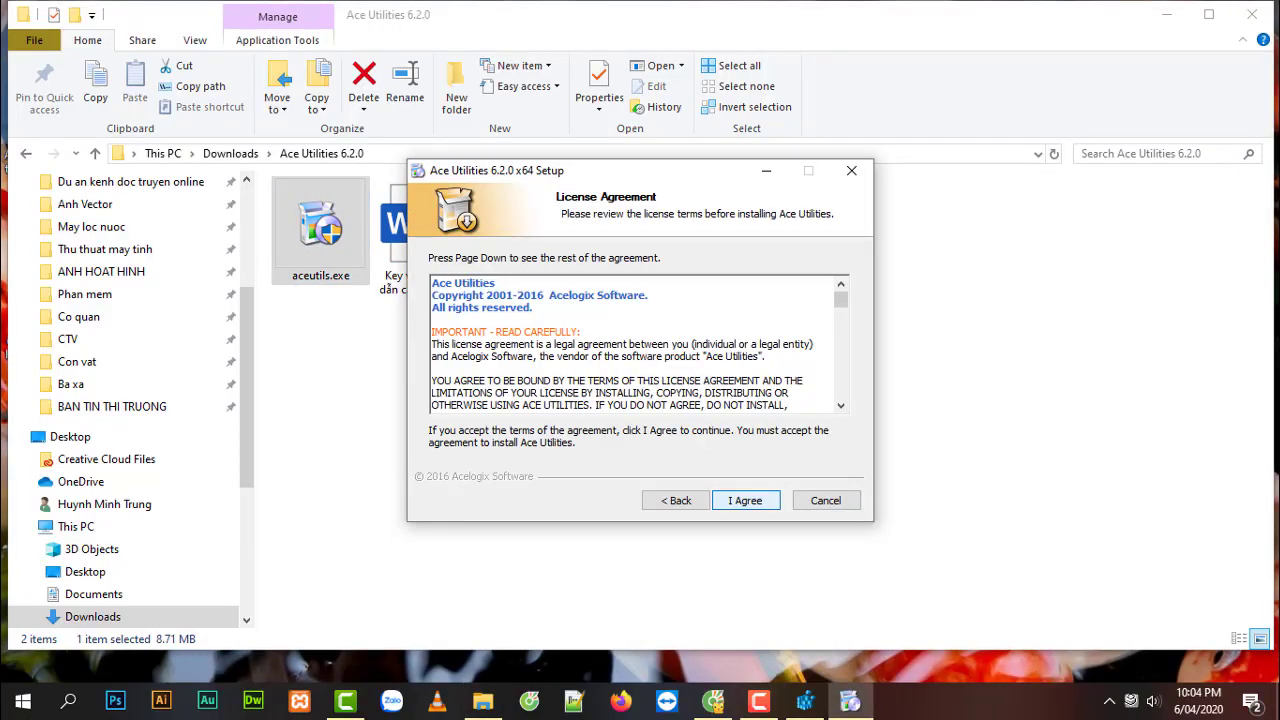
pyautogui.press('Return')
pyautogui.press('Return')
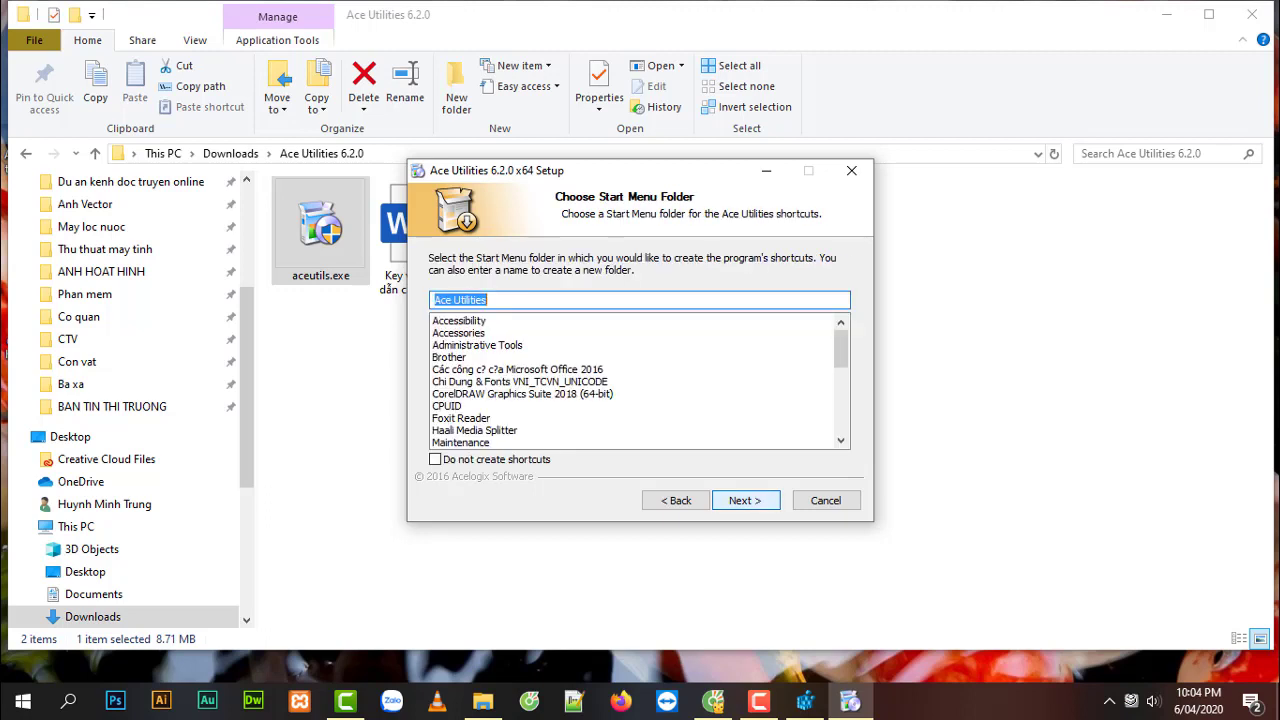
pyautogui.press('Return')
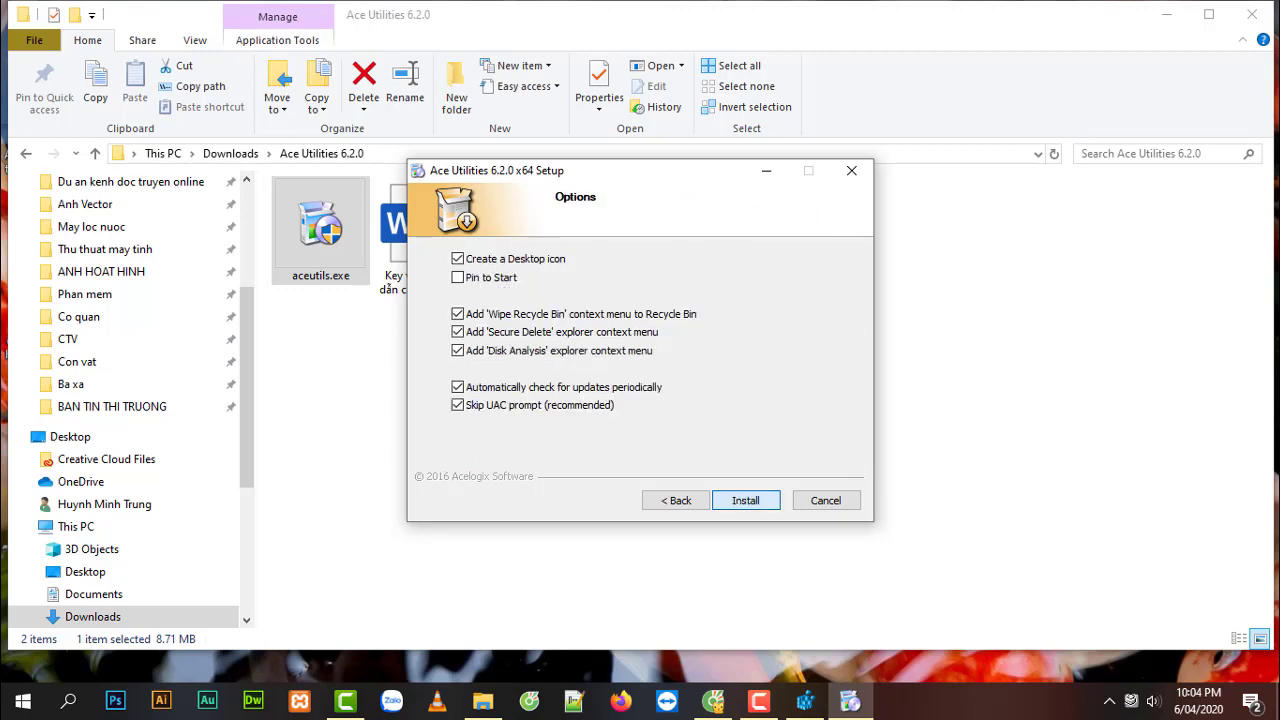
pyautogui.press('Return')
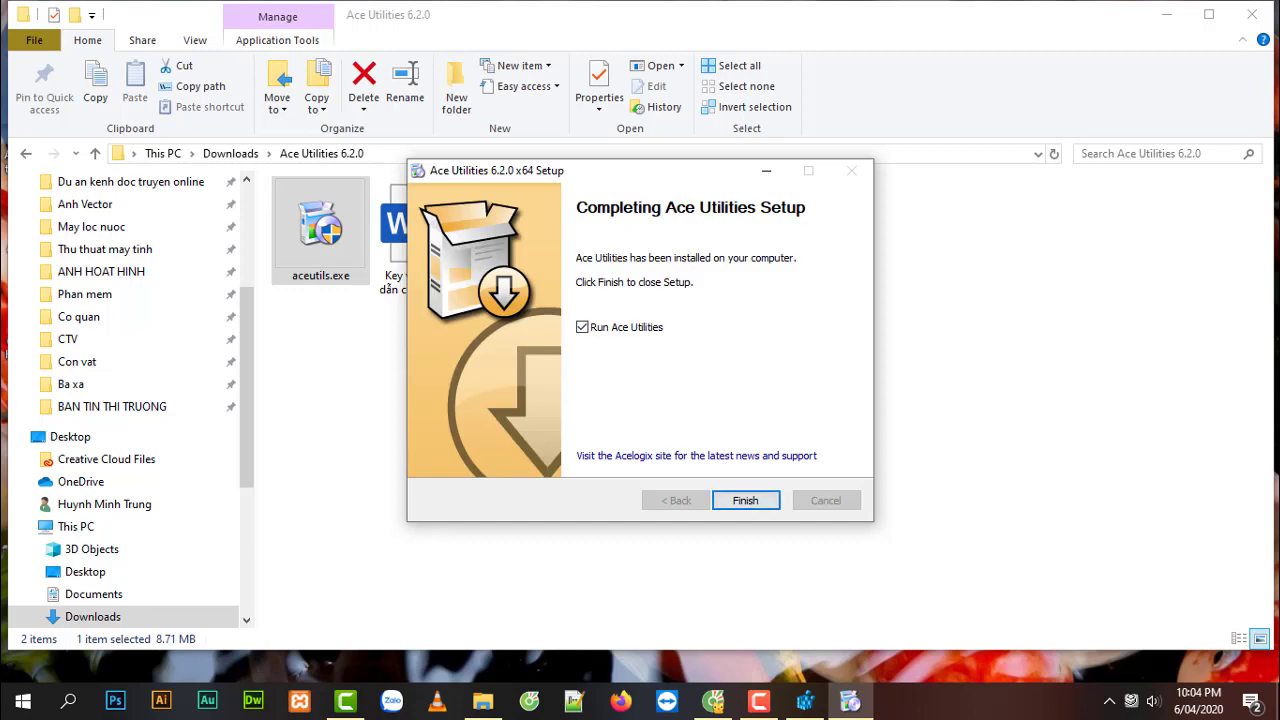
# - Finish setup with Run Ace Utilities enabled, and complete the welcome wizard with a new System Restore Point and expert mode off
pyautogui.click(745, 500)
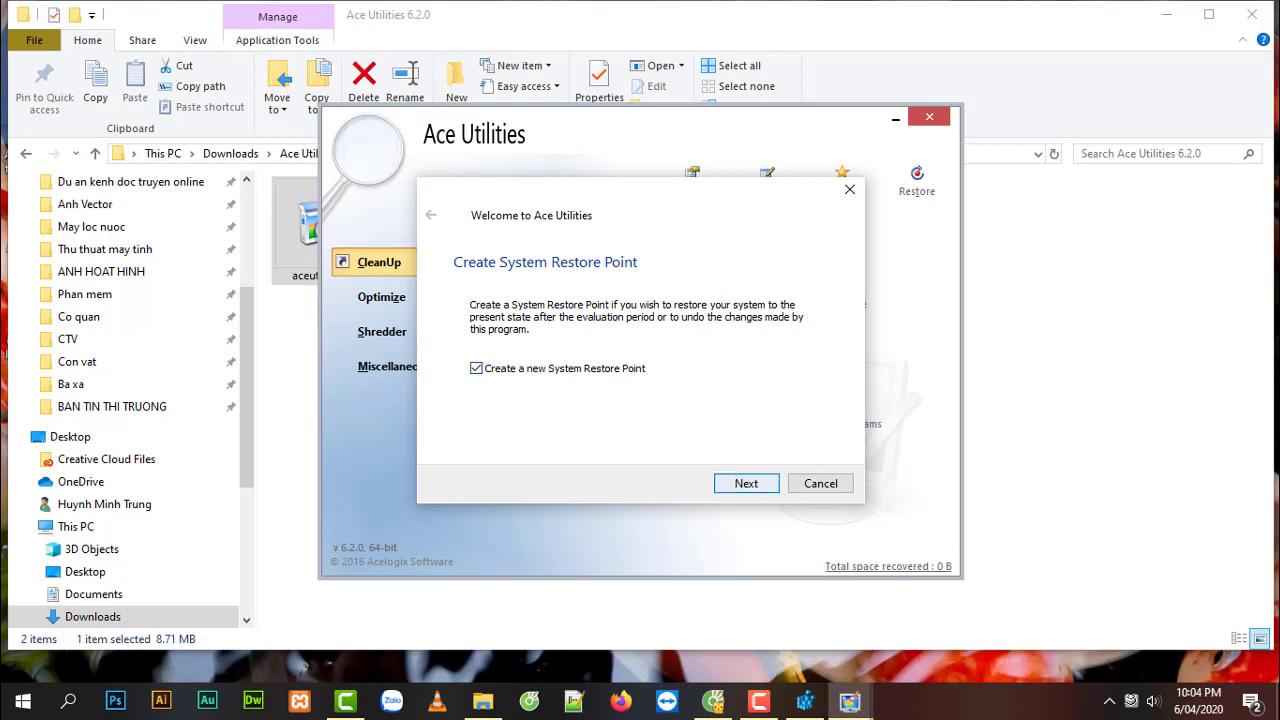
pyautogui.press('Return')
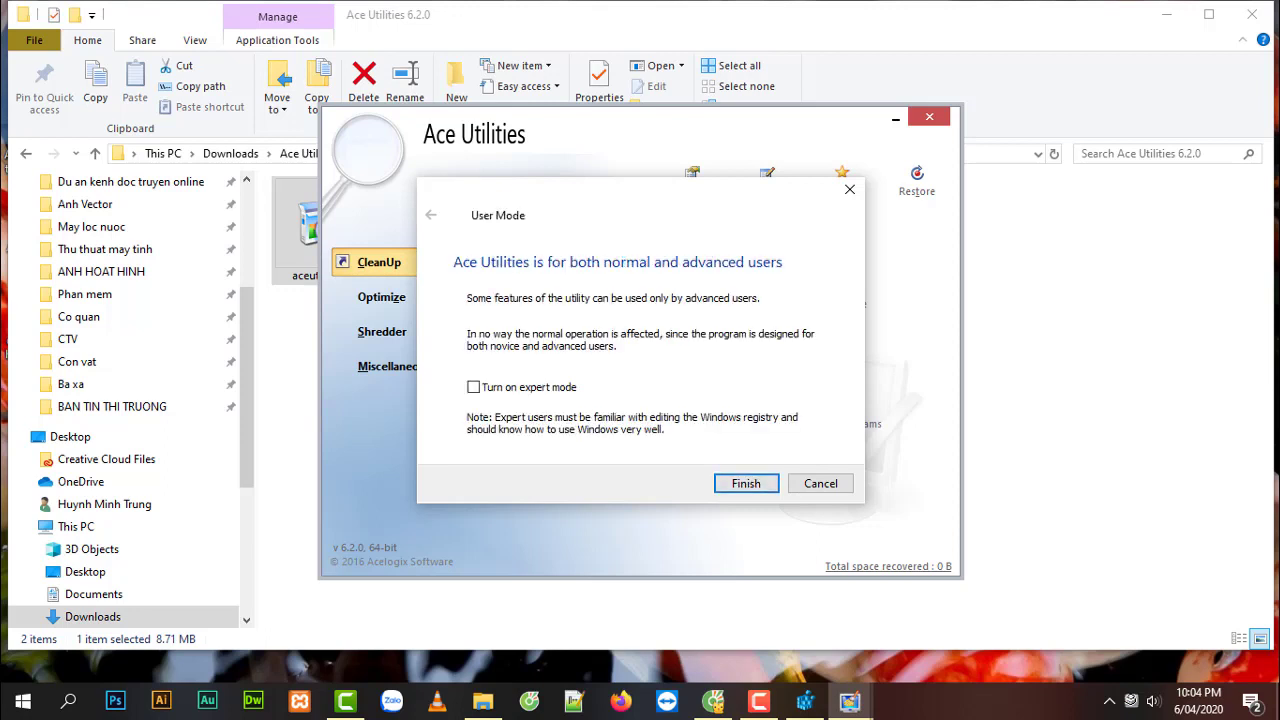
pyautogui.press('Return')
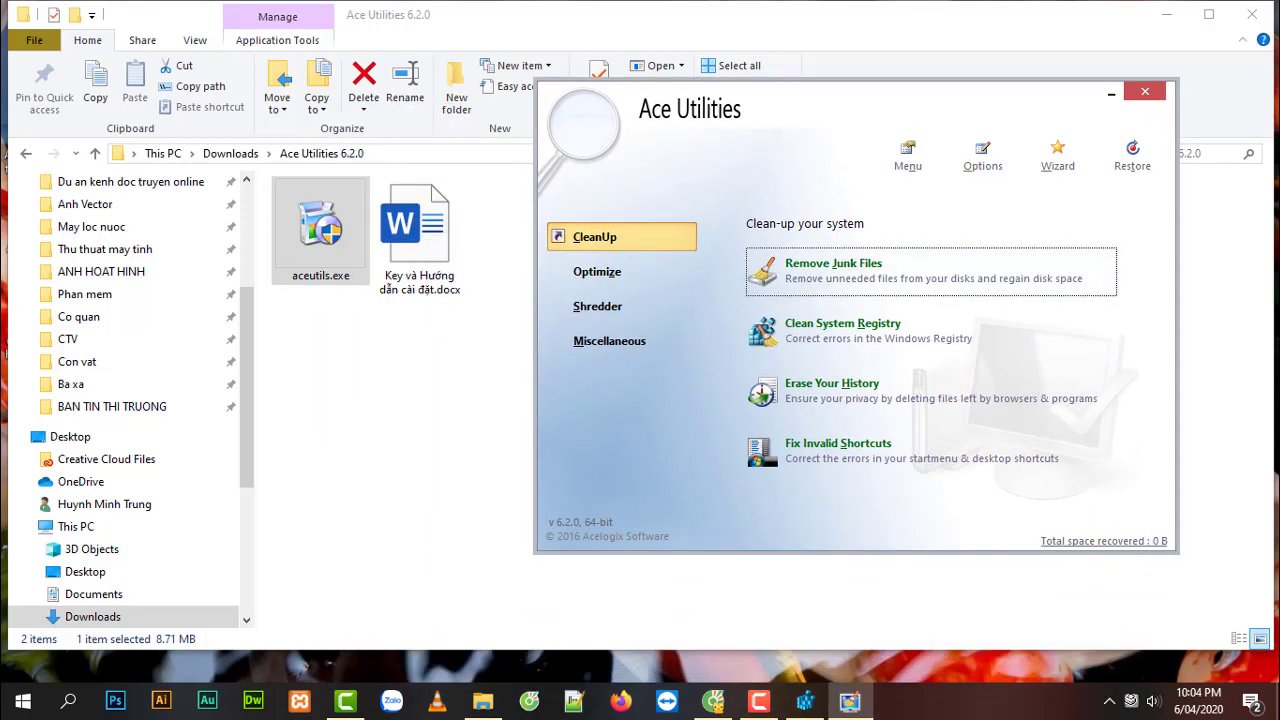
# - View the Miscellaneous settings in the Ace Utilities options, cancel without changes, and close the program
pyautogui.click(982, 155)
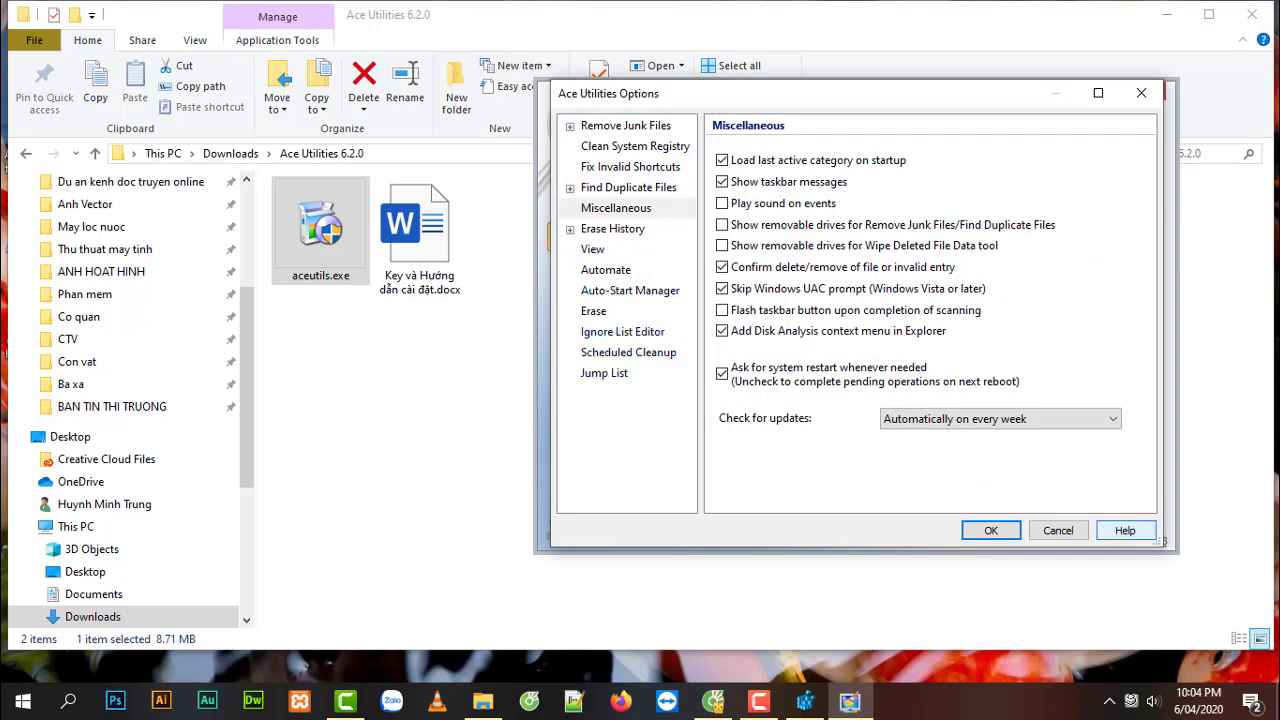
pyautogui.click(1058, 530)
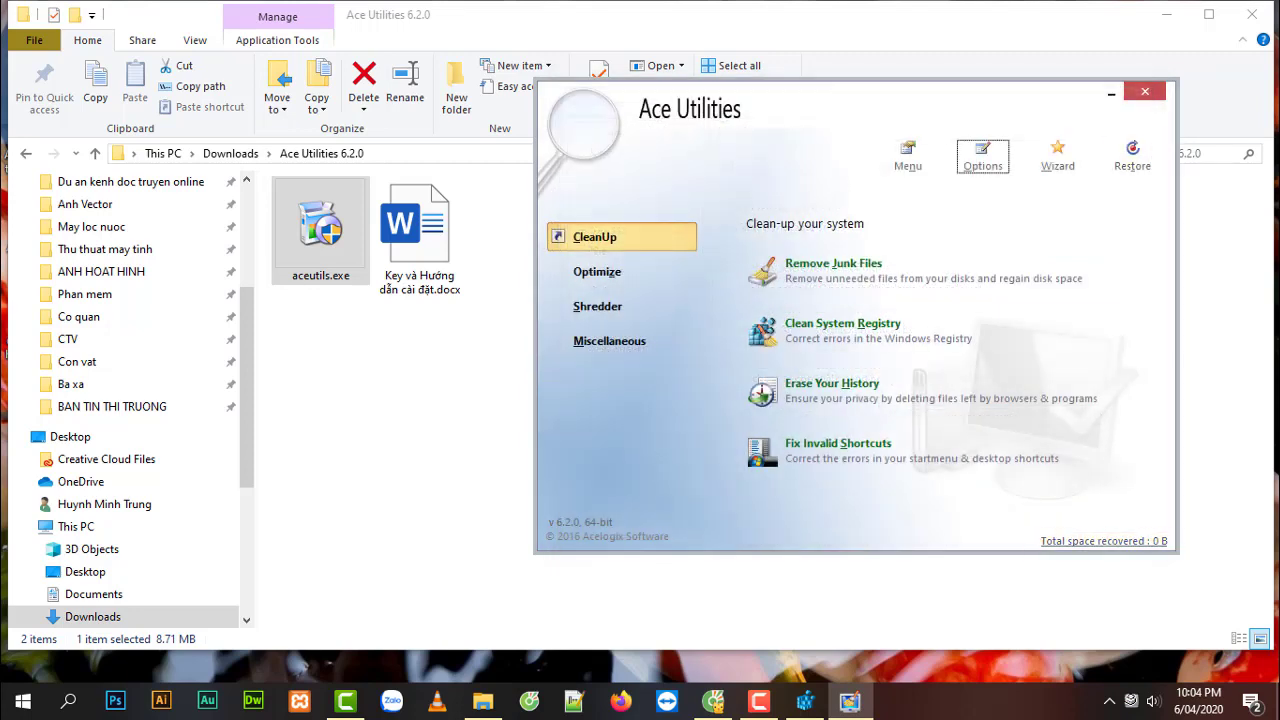
pyautogui.click(1145, 91)
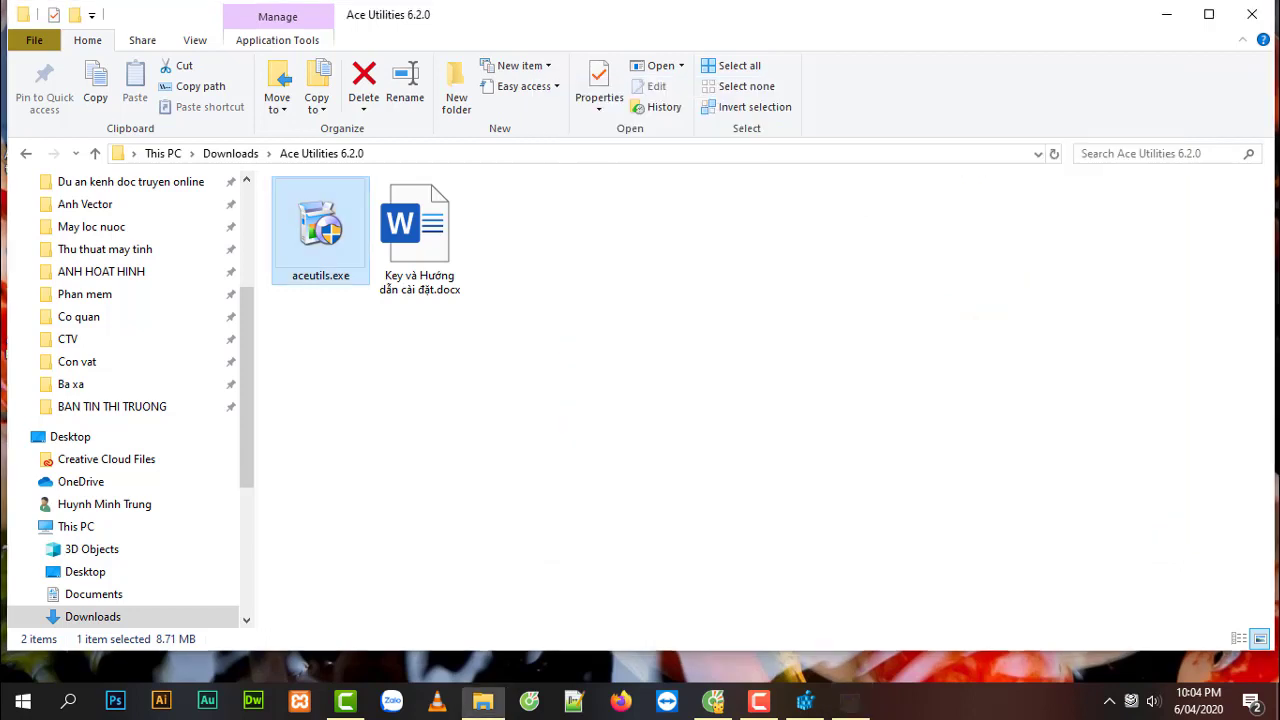
# - Open Key và Hướng dẫn cài đặt.docx in Word, review the registration name and serial lines, and close the document
pyautogui.click(419, 235)
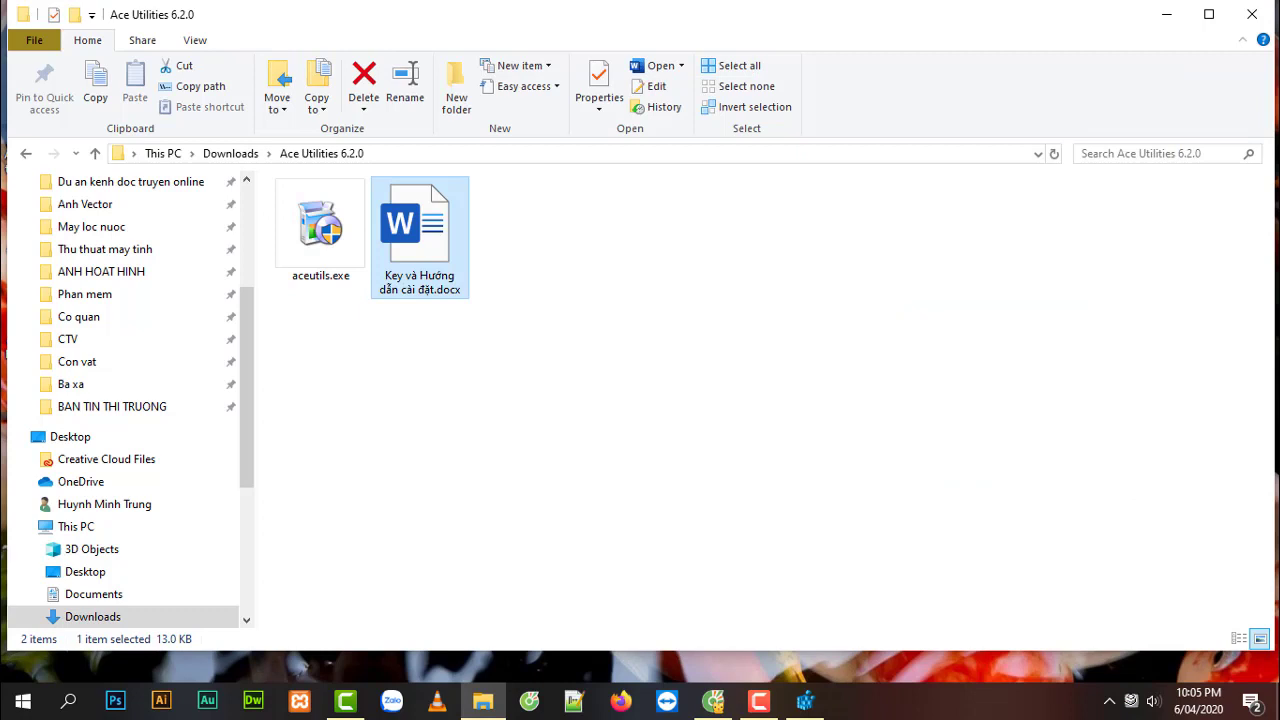
pyautogui.press('Return')
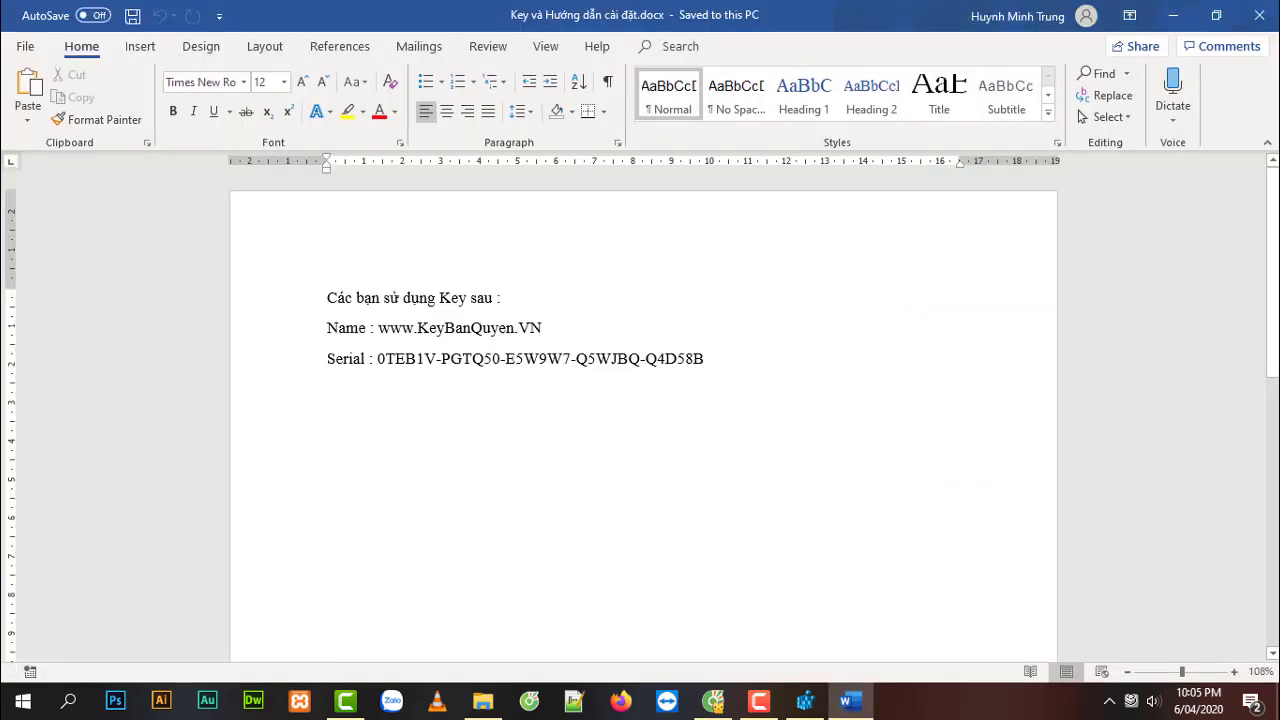
pyautogui.moveTo(378, 328); pyautogui.dragTo(542, 328)
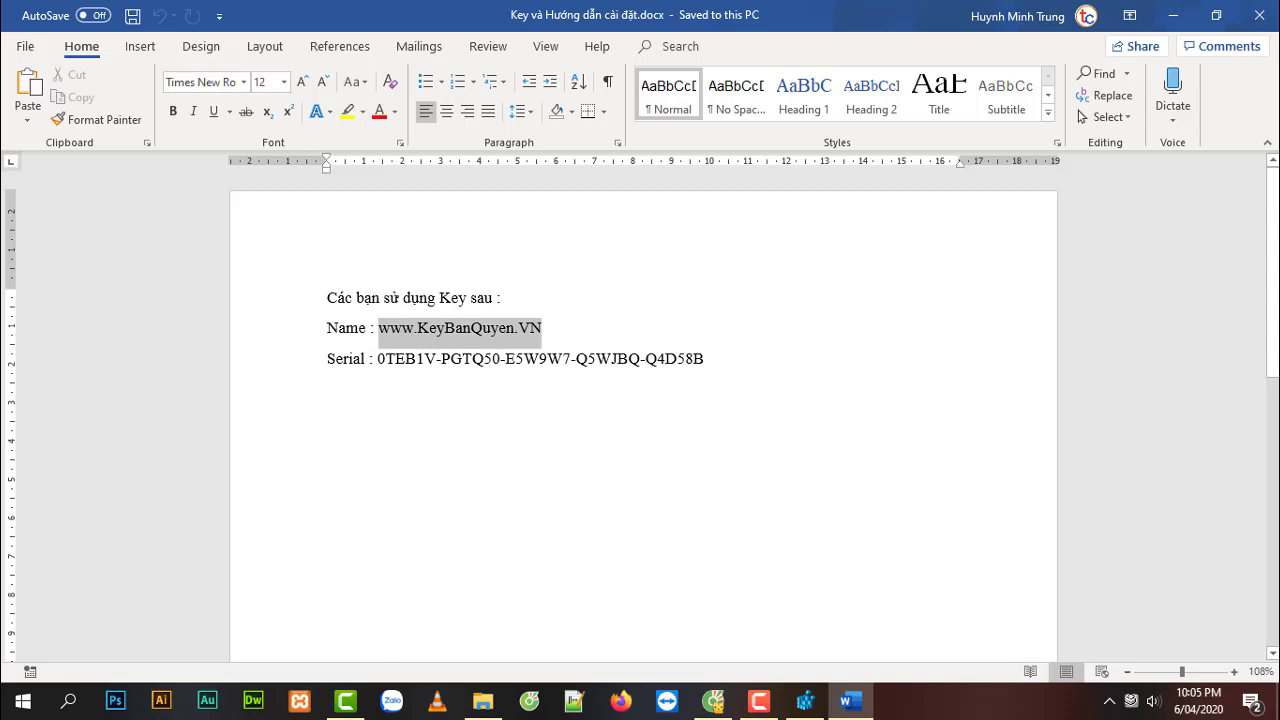
pyautogui.moveTo(370, 358); pyautogui.dragTo(704, 358)
pyautogui.click(329, 389)
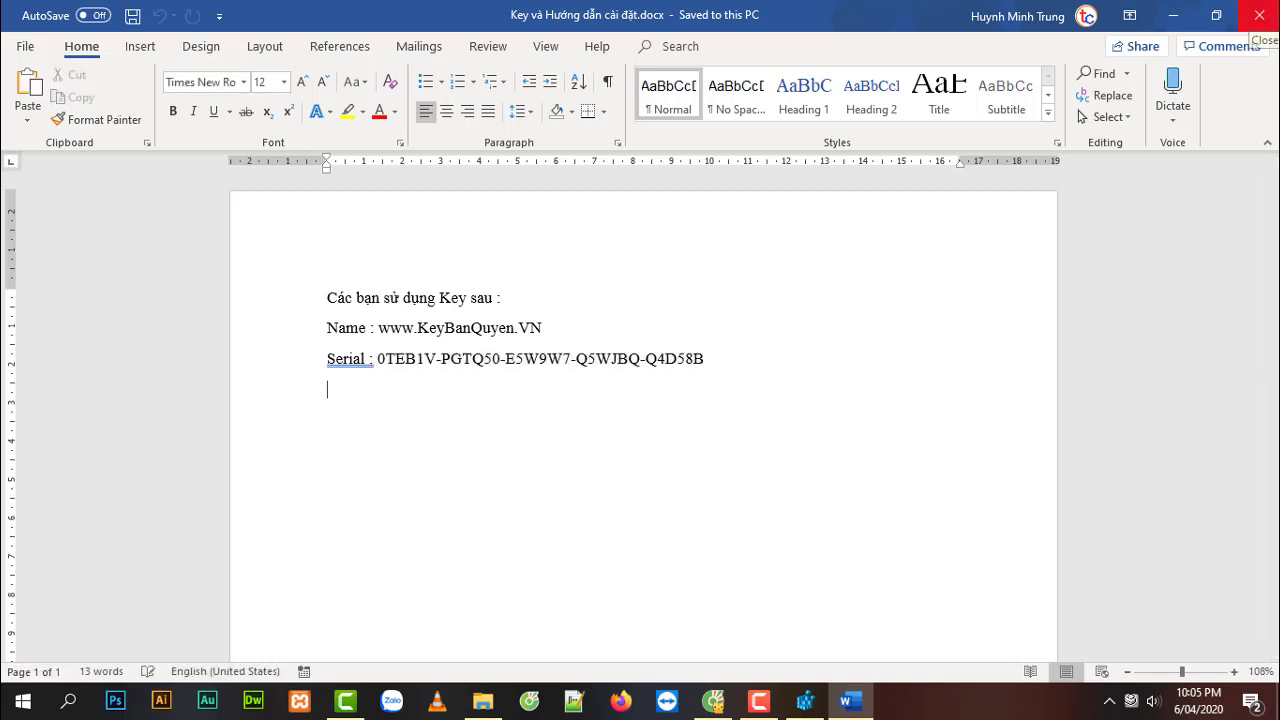
pyautogui.click(1259, 15)
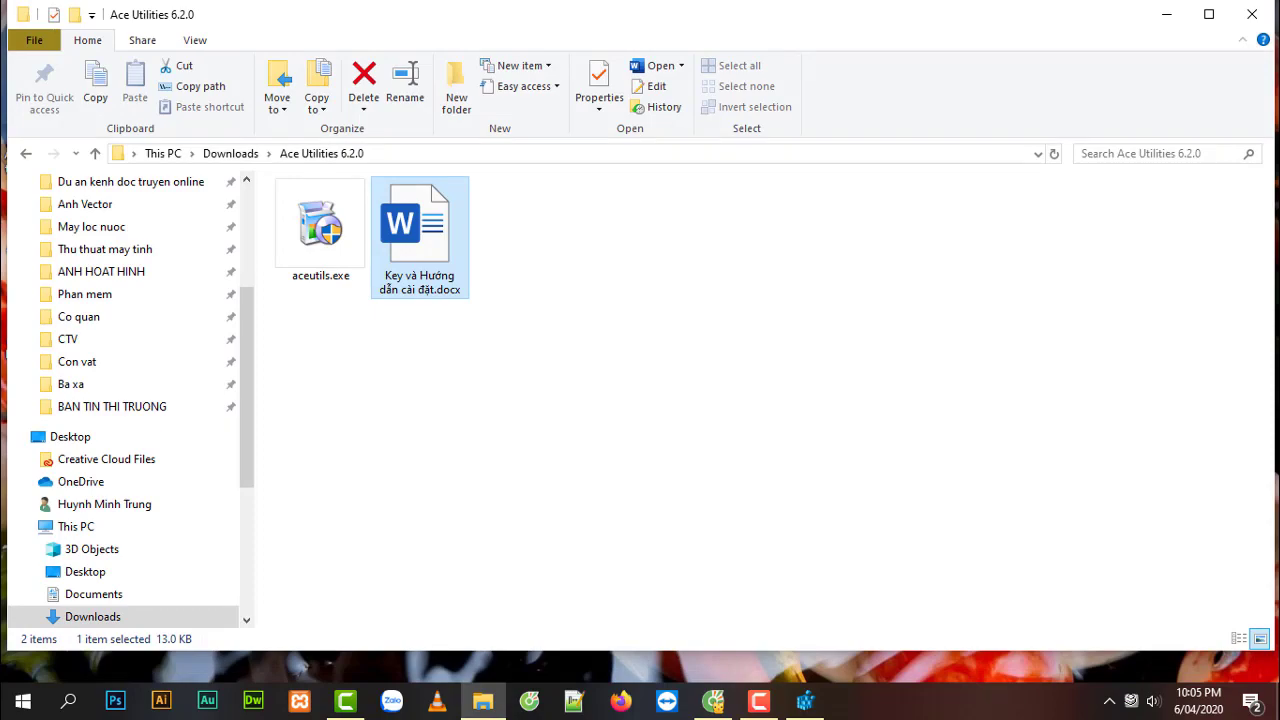
# - Close Registry Editor and File Explorer, and pin the Ace Utilities desktop shortcut to the taskbar between Photoshop and Illustrator
pyautogui.hotkey('alt', 'Tab')
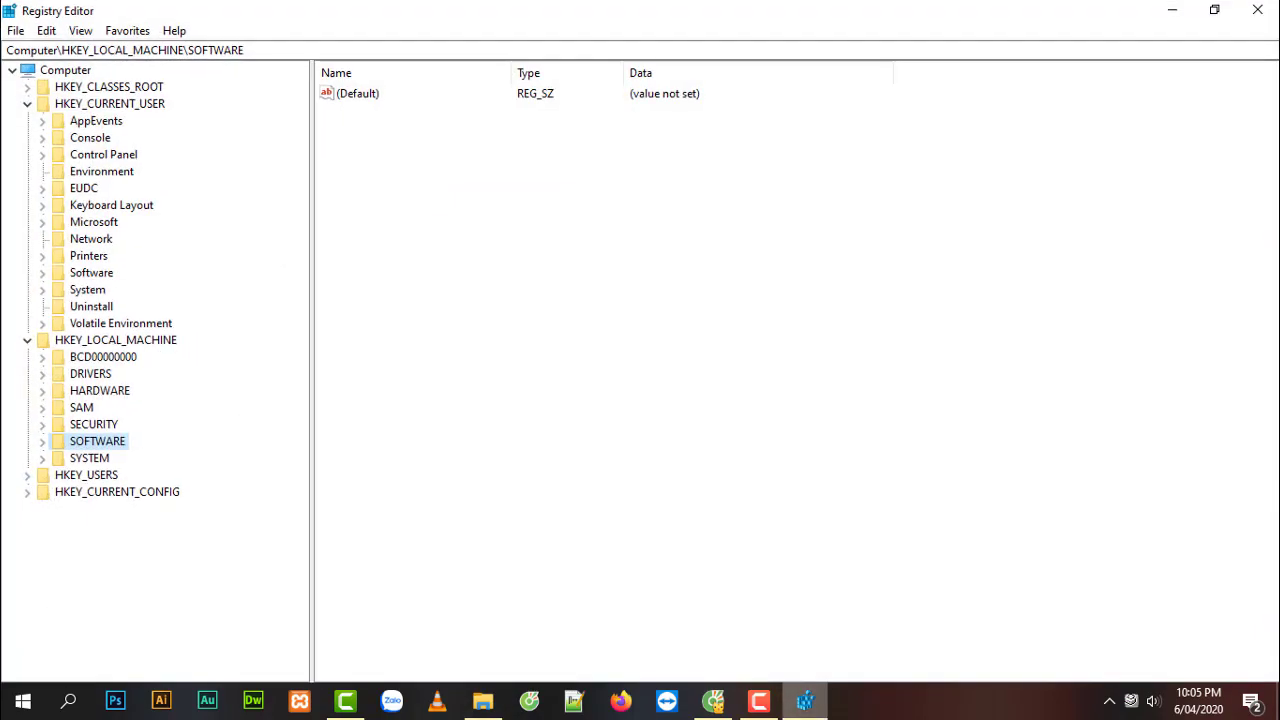
pyautogui.click(1257, 10)
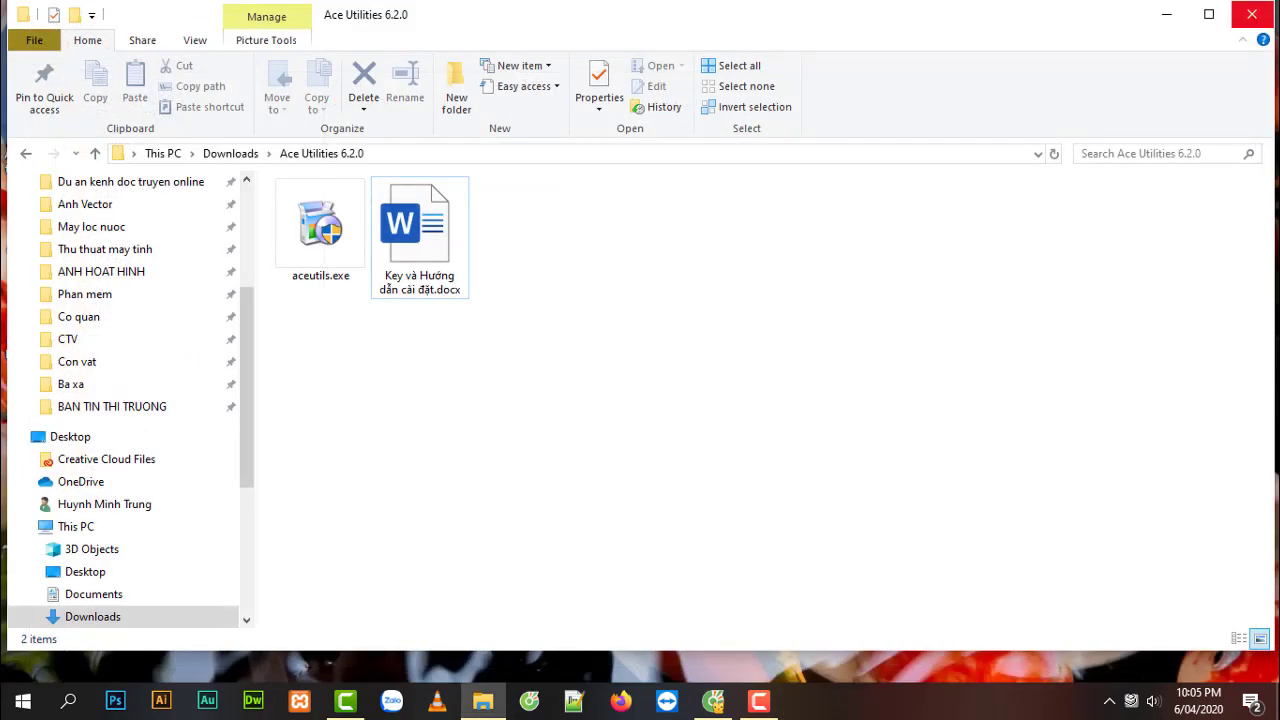
pyautogui.click(1257, 10)
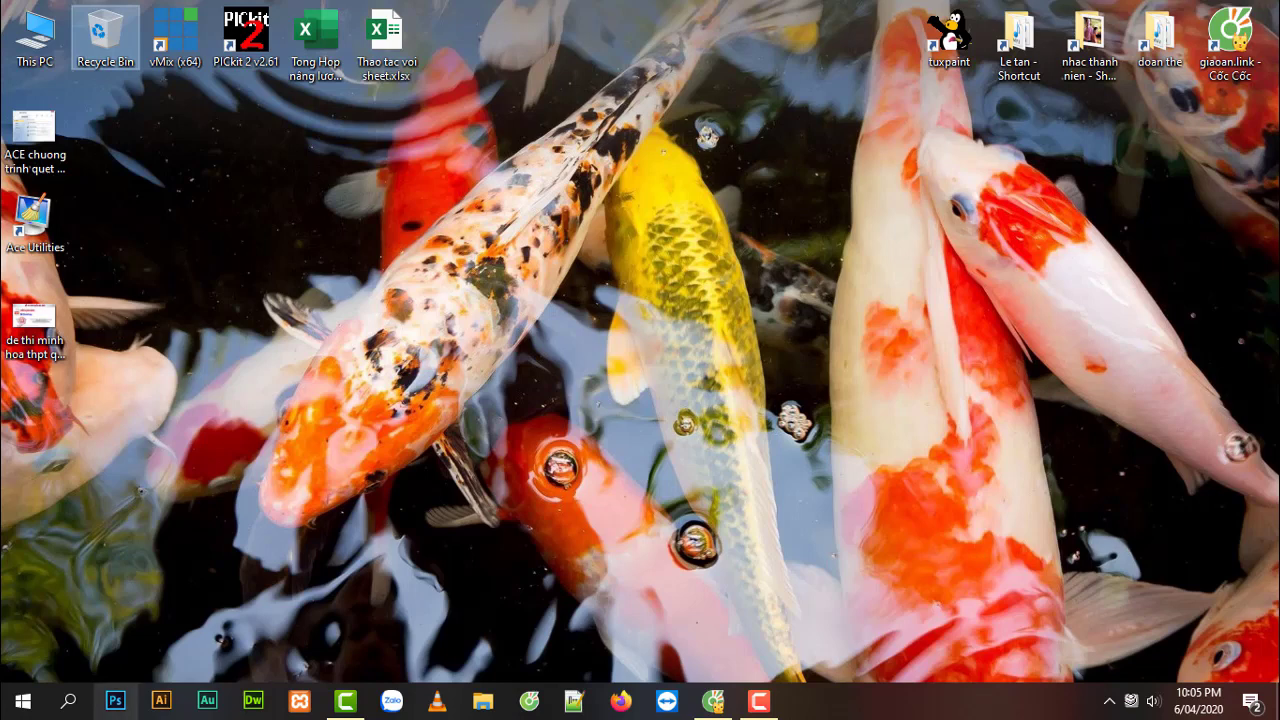
pyautogui.moveTo(35, 220); pyautogui.dragTo(160, 700)
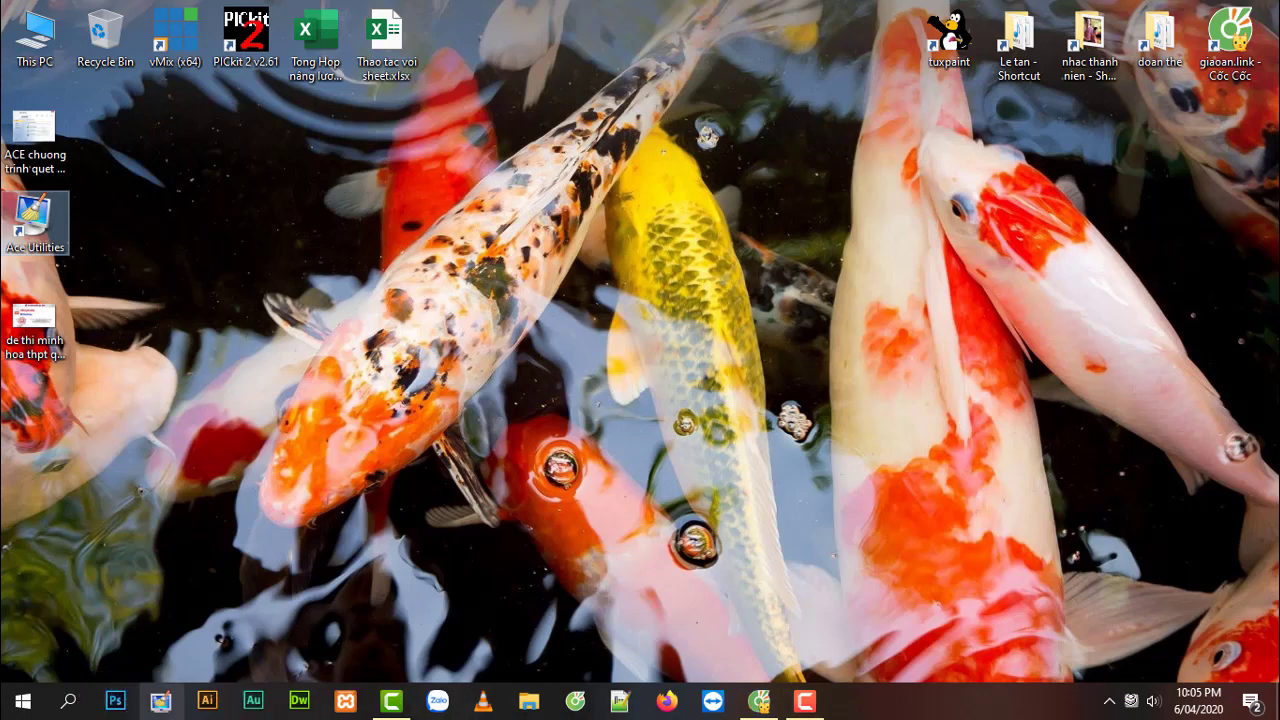